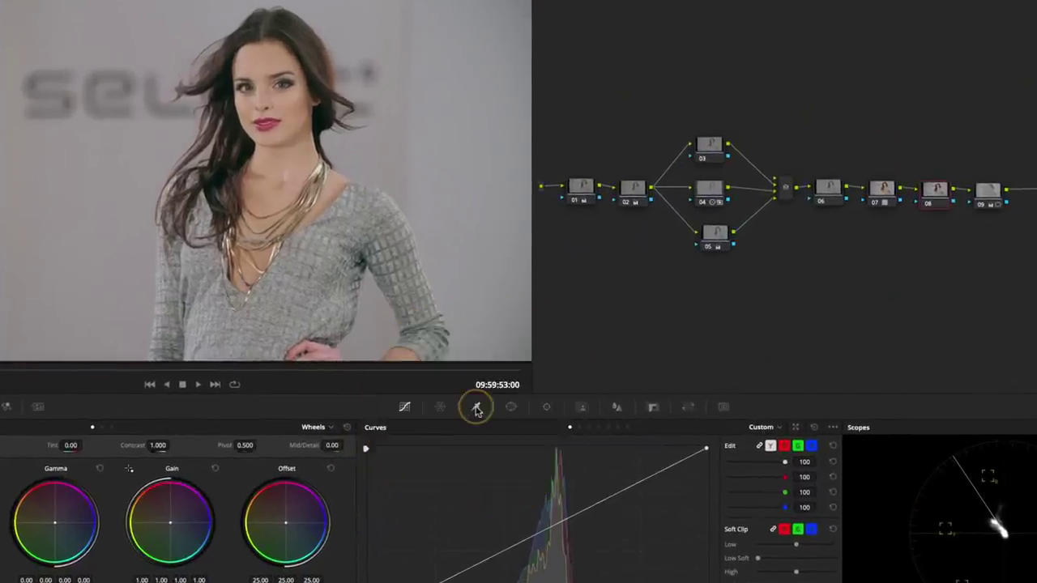
Show node 08's HSL qualifier controls in place of the Curves panel.
{"action": "left_click", "coordinate": [475, 409]}
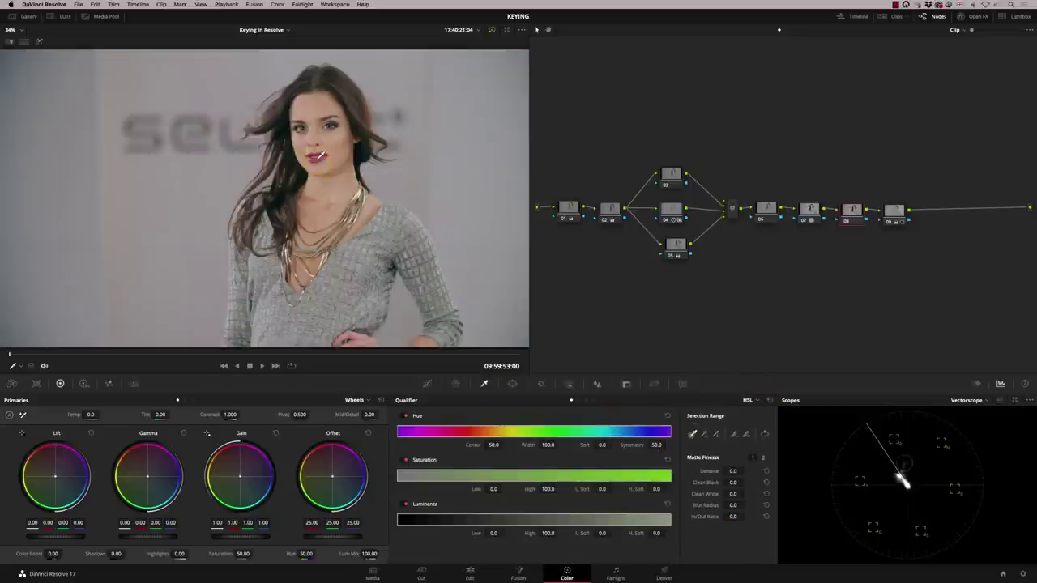
{"action": "left_click", "coordinate": [319, 154]}
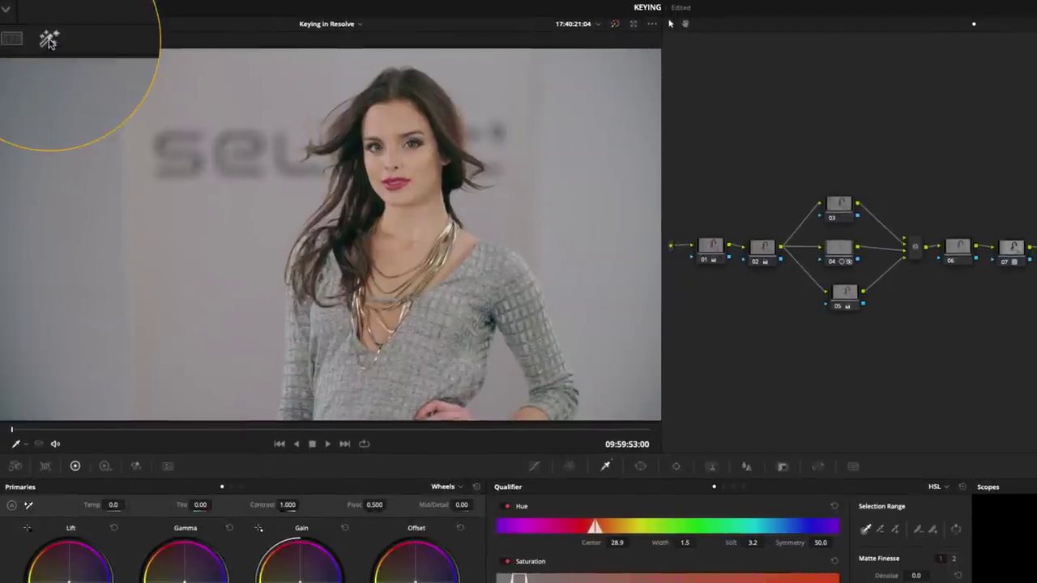
{"action": "left_click", "coordinate": [48, 39]}
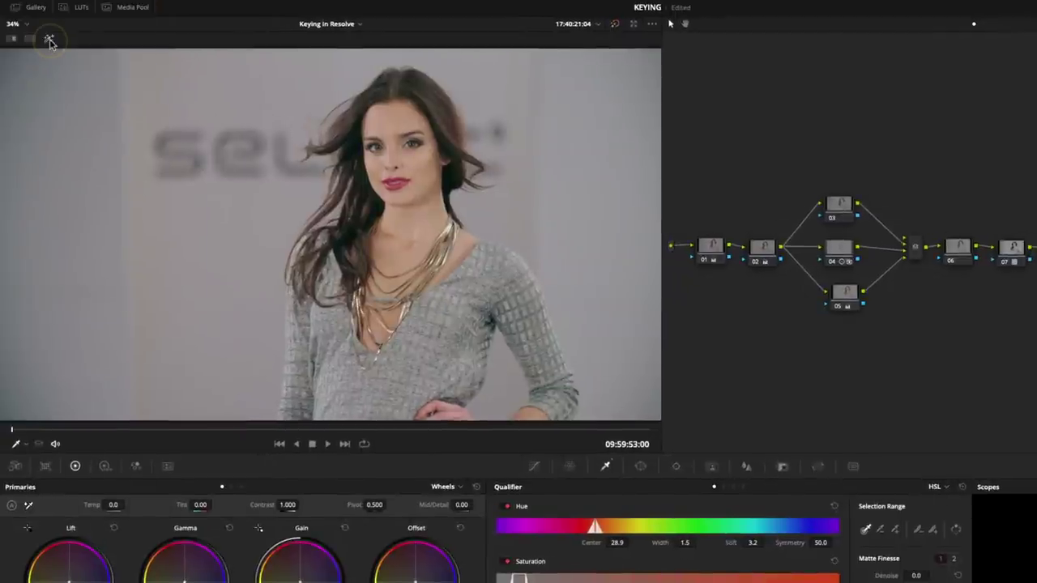
{"action": "left_click", "coordinate": [48, 39]}
{"action": "left_click", "coordinate": [49, 39]}
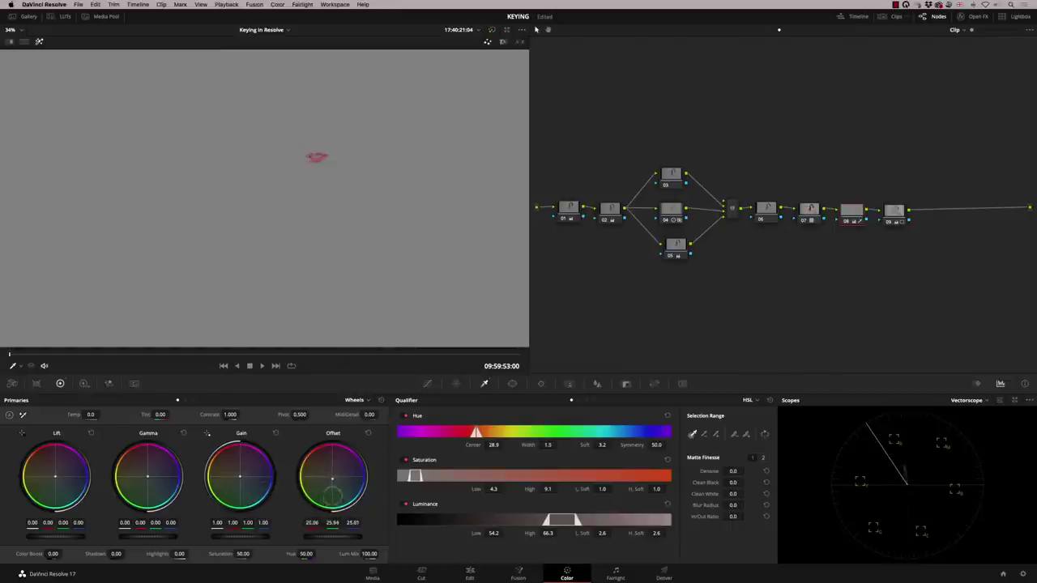
{"action": "left_click", "coordinate": [39, 41]}
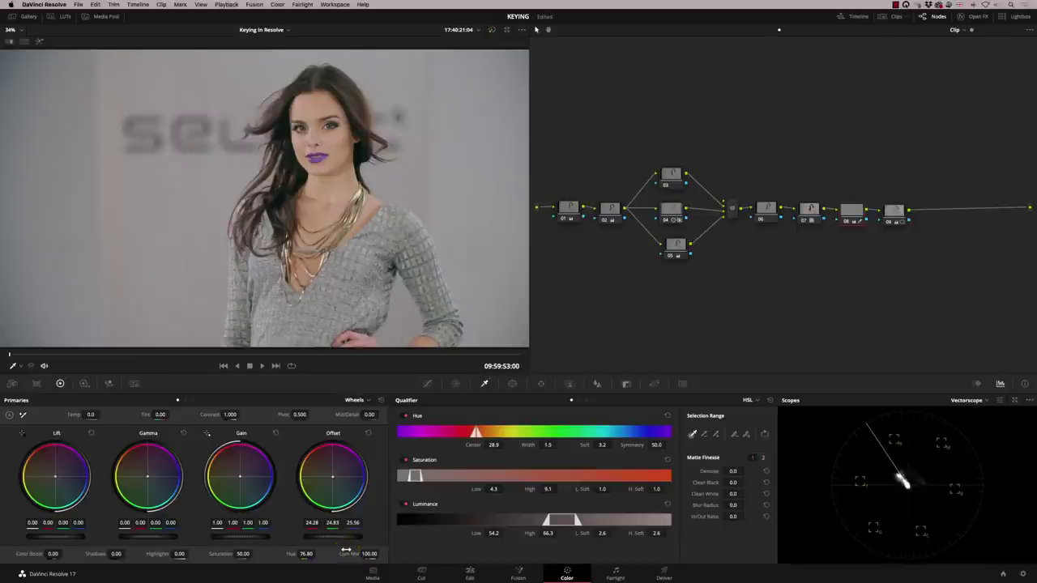
{"action": "key", "text": "shift+Home"}
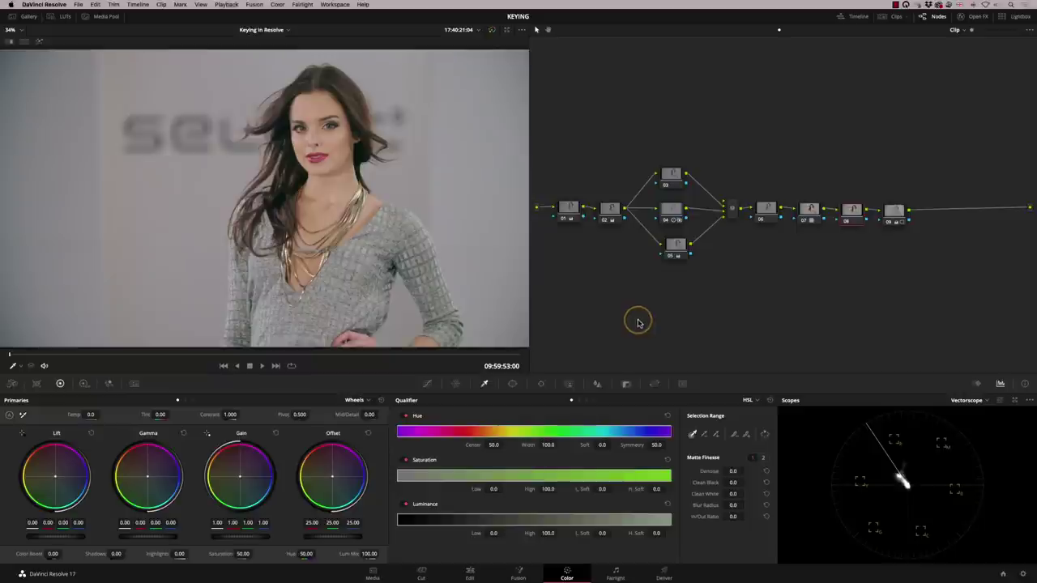
{"action": "key", "text": "shift+d"}
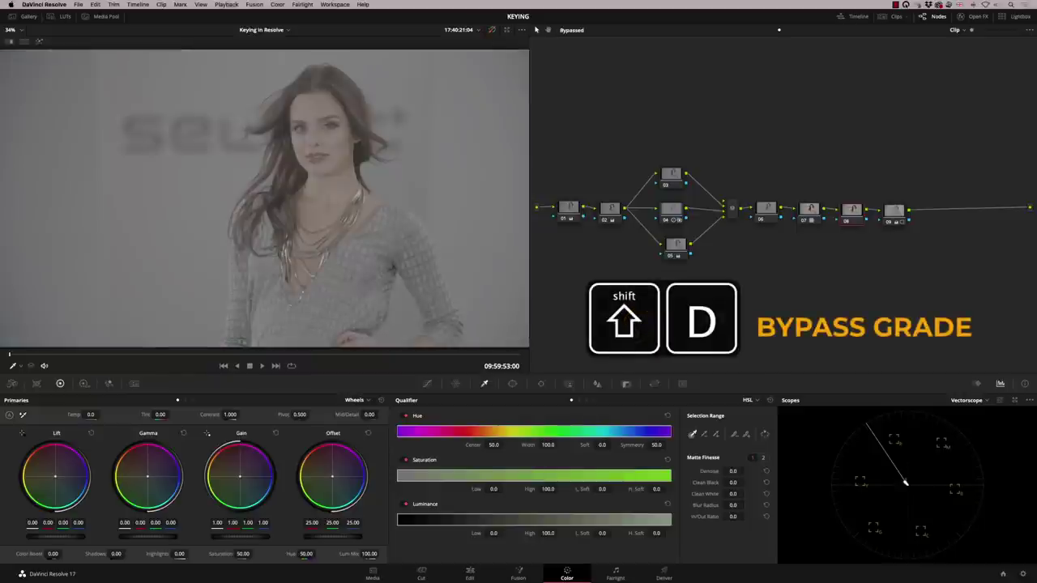
{"action": "key", "text": "shift+d"}
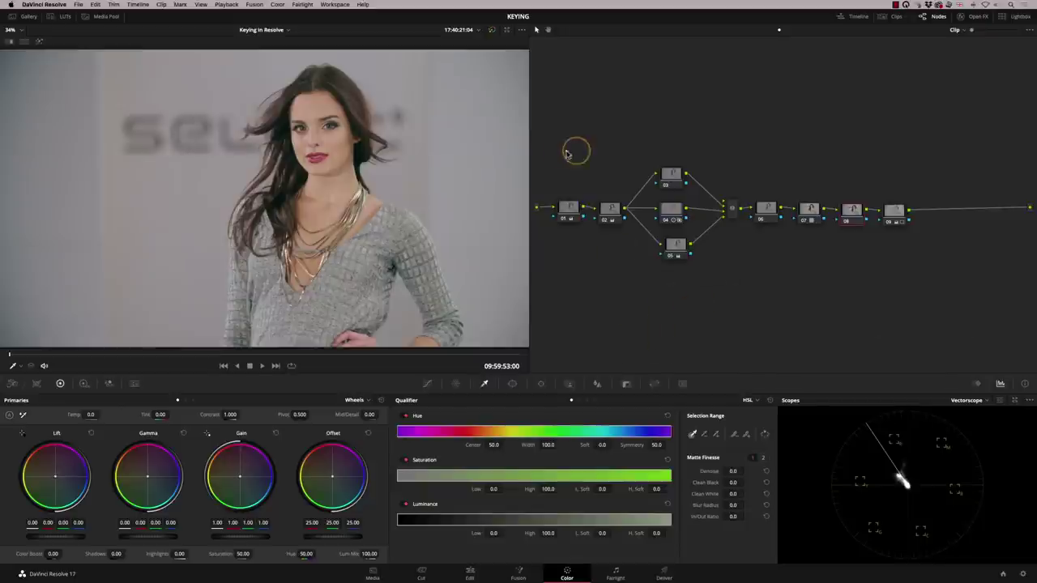
{"action": "left_click_drag", "start_coordinate": [557, 161], "coordinate": [630, 256]}
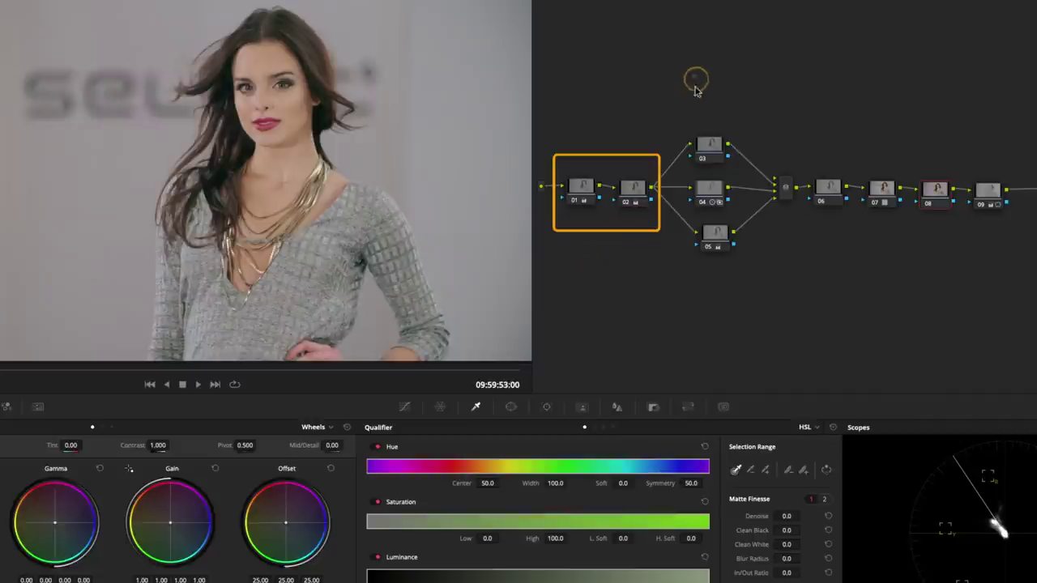
{"action": "left_click_drag", "start_coordinate": [692, 75], "coordinate": [734, 290]}
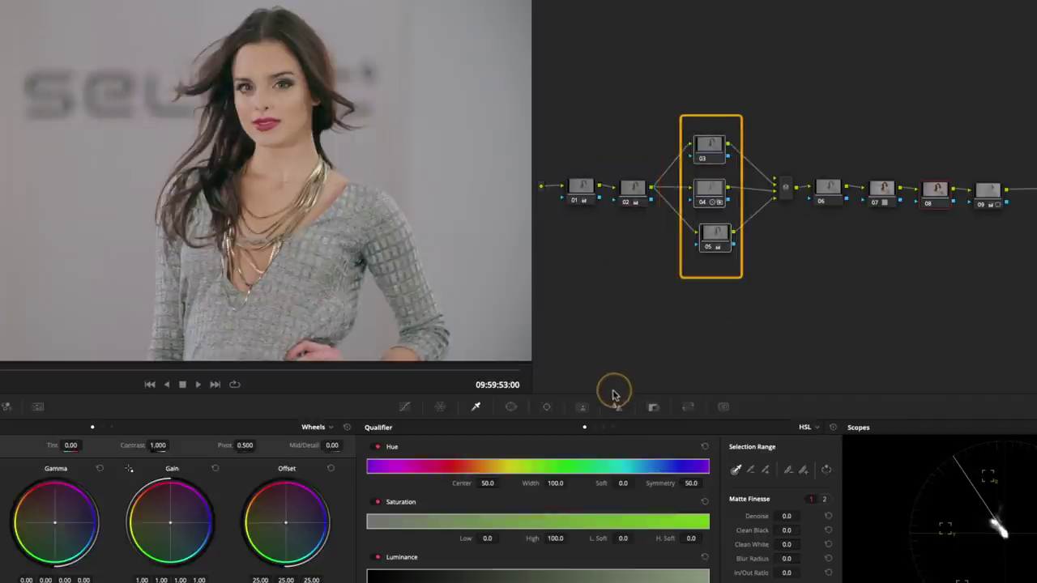
{"action": "key", "text": "ctrl+d"}
{"action": "key", "text": "ctrl+d"}
{"action": "key", "text": "ctrl+d"}
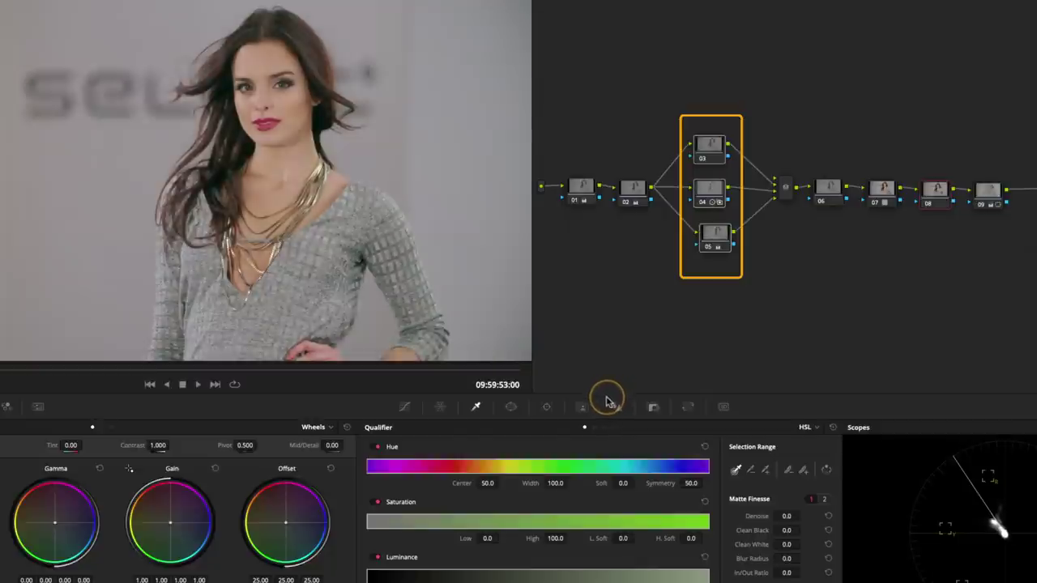
{"action": "left_click", "coordinate": [827, 188]}
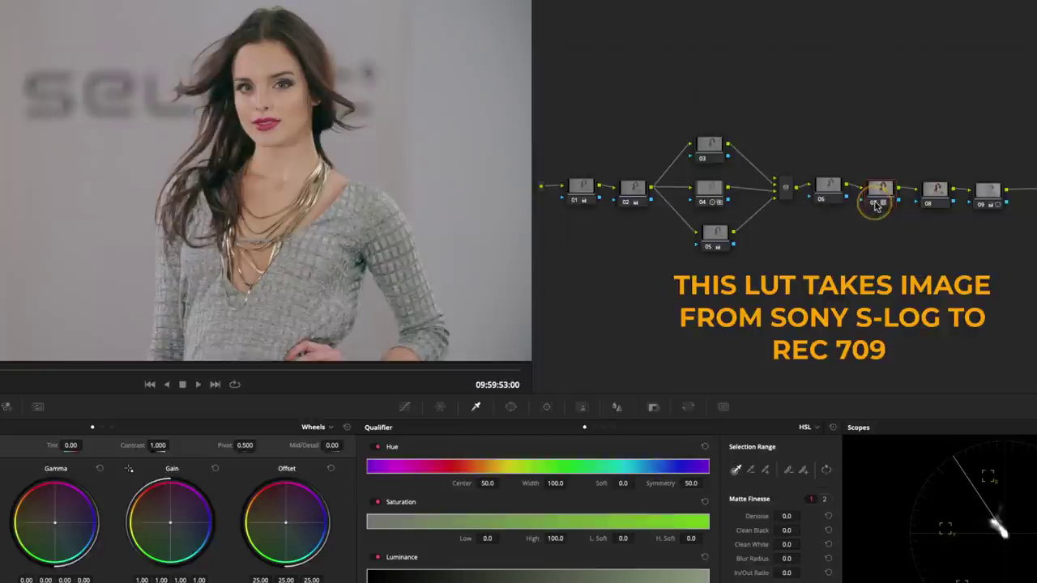
{"action": "left_click", "coordinate": [934, 192]}
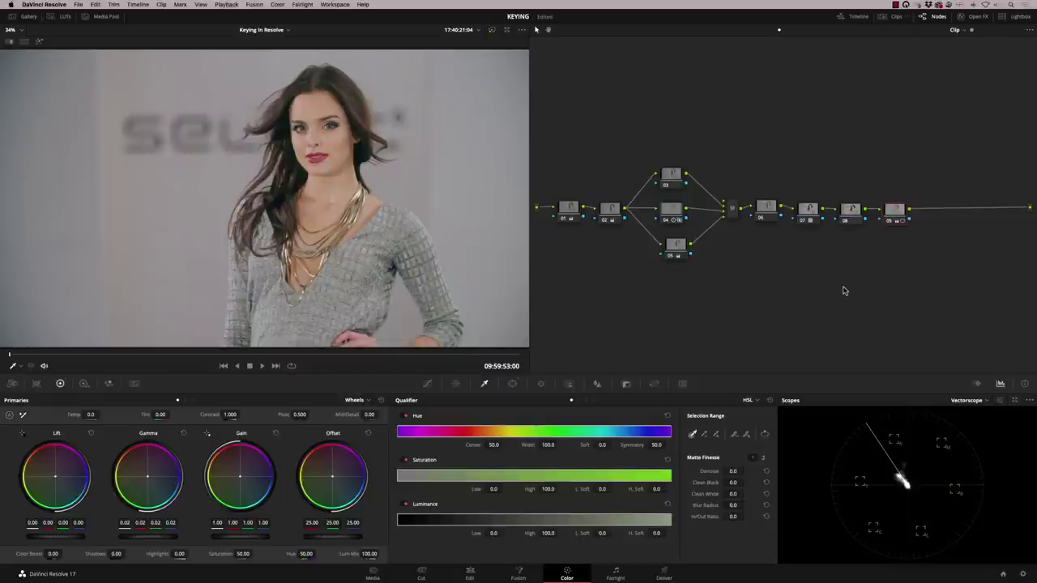
Reset the grade to a single node 01 and switch the scope to the RGB parade.
{"action": "key", "text": "super+Home"}
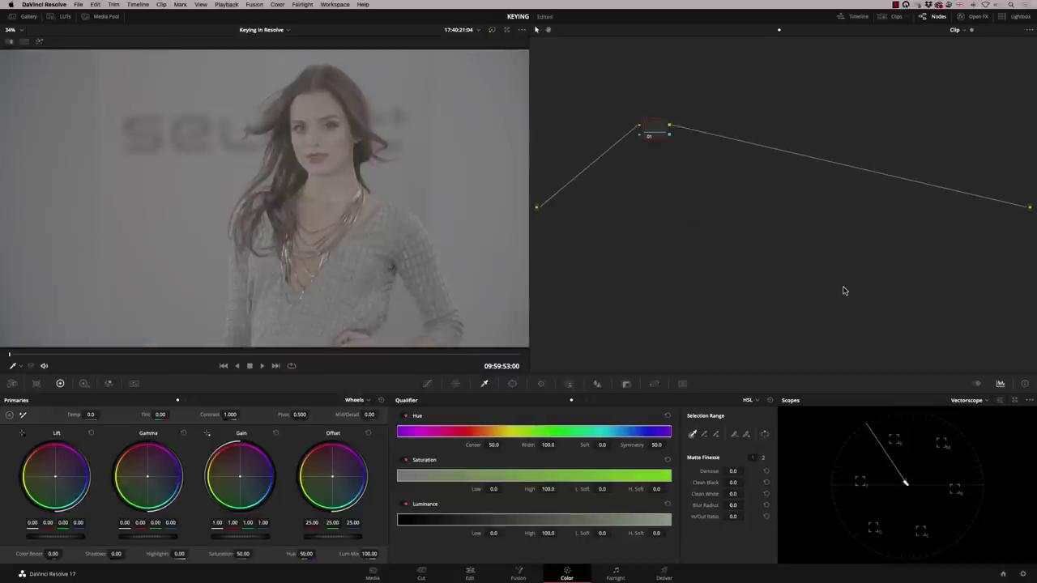
{"action": "left_click_drag", "start_coordinate": [654, 127], "coordinate": [644, 203]}
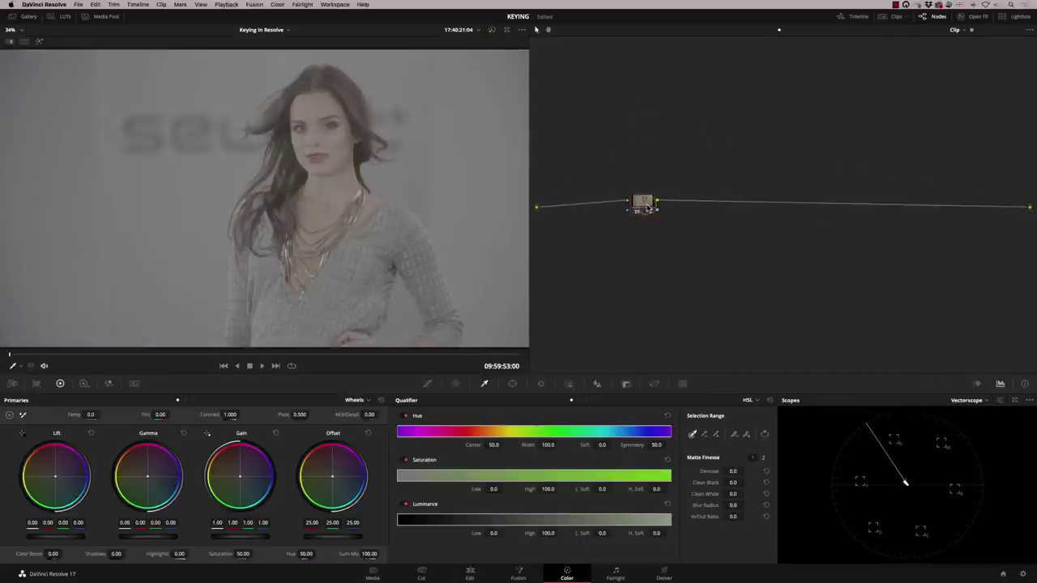
{"action": "left_click", "coordinate": [689, 168]}
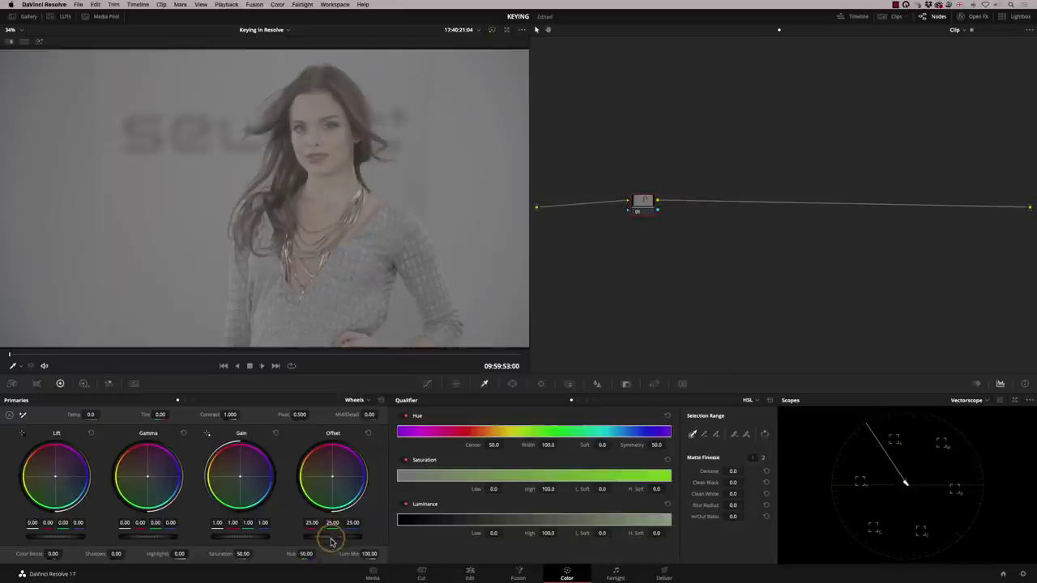
{"action": "left_click", "coordinate": [976, 401]}
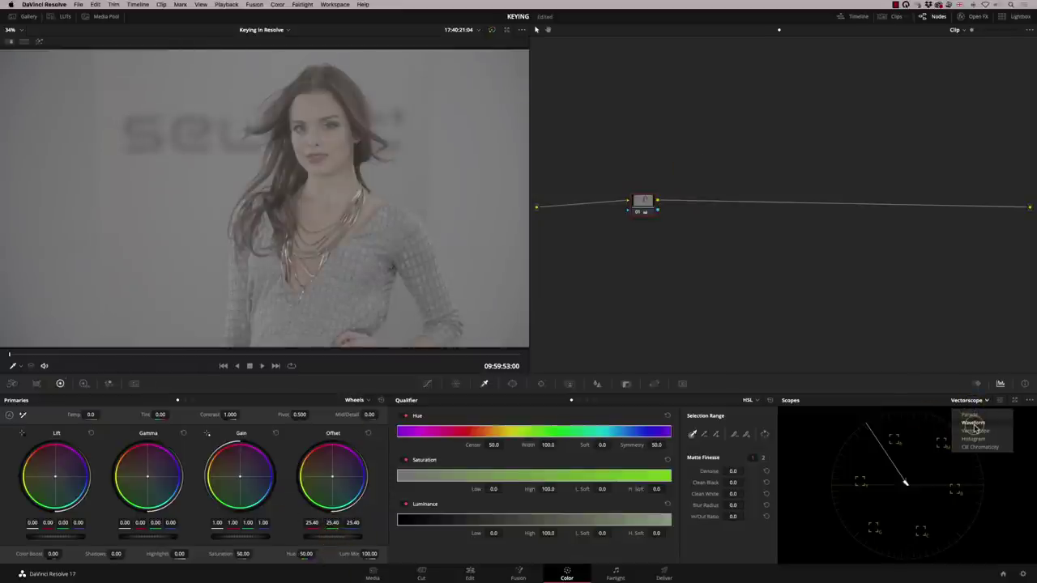
{"action": "left_click", "coordinate": [970, 415]}
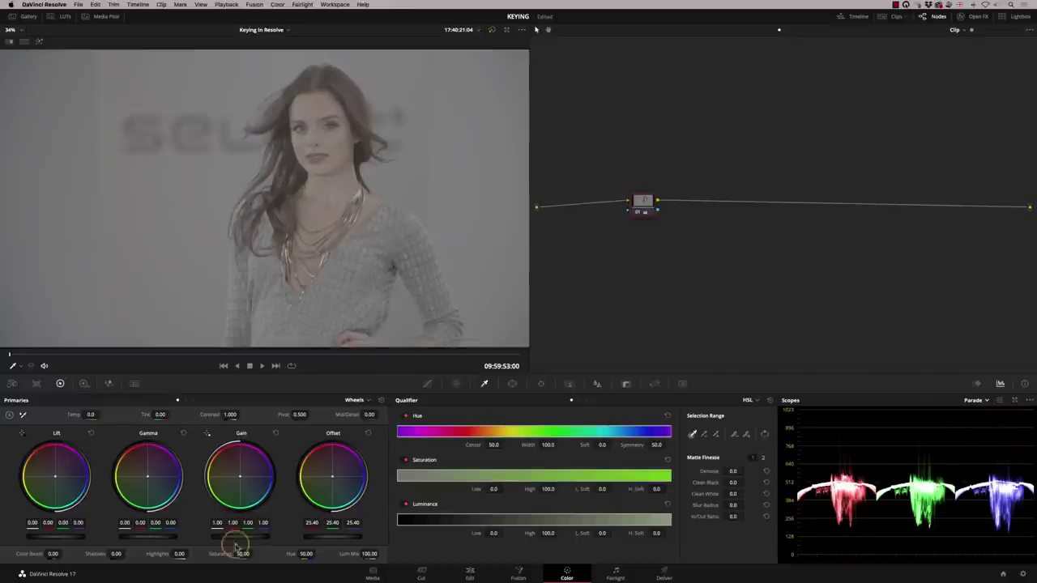
Grade node 01 with Lift -0.10, Gamma 0.02, Gain 1.19 and Saturation 81.
{"action": "left_click_drag", "start_coordinate": [235, 539], "coordinate": [260, 537]}
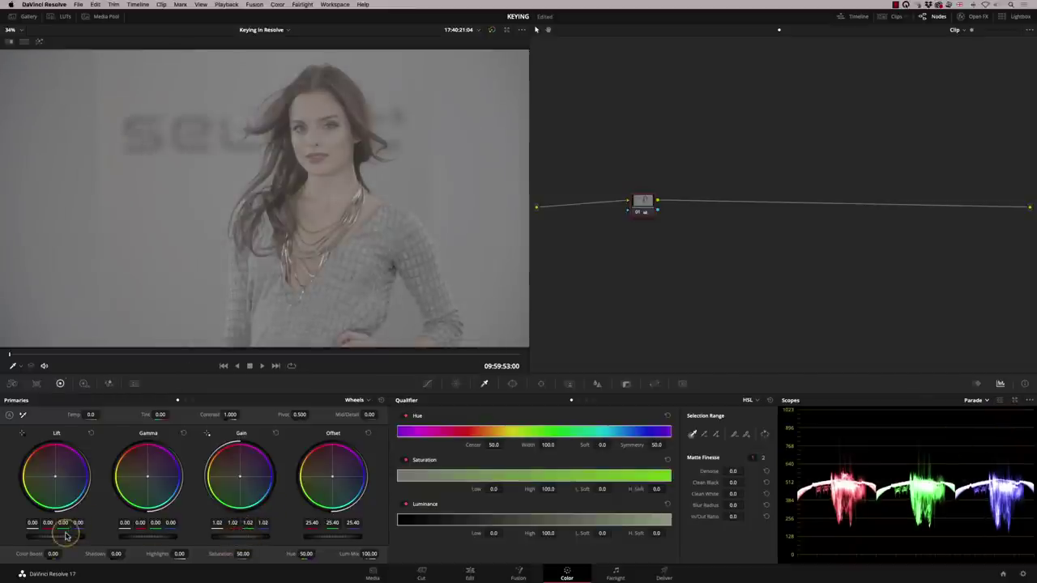
{"action": "left_click_drag", "start_coordinate": [56, 538], "coordinate": [47, 537]}
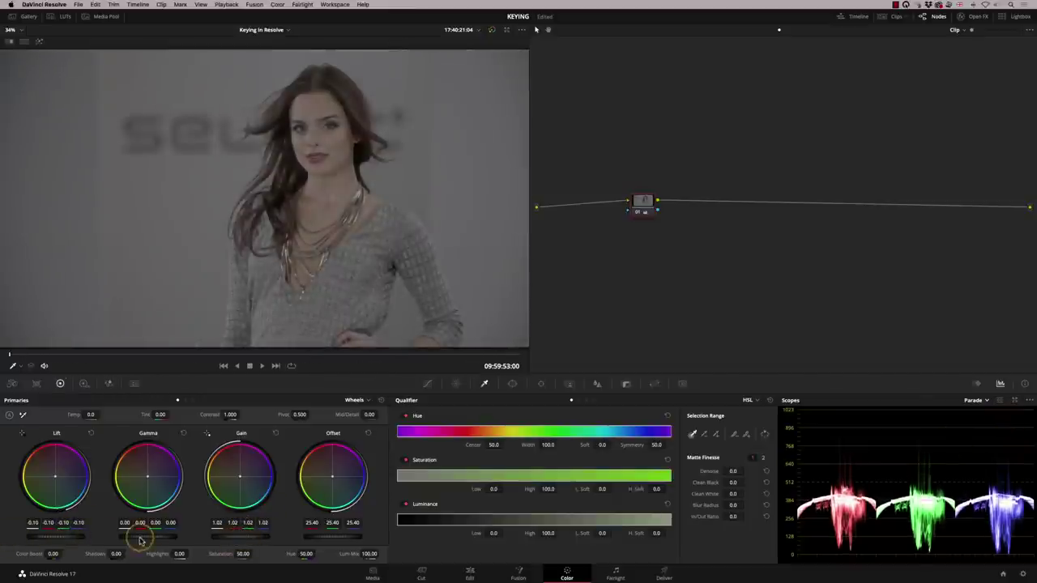
{"action": "left_click_drag", "start_coordinate": [146, 537], "coordinate": [173, 537]}
{"action": "left_click_drag", "start_coordinate": [236, 537], "coordinate": [304, 554]}
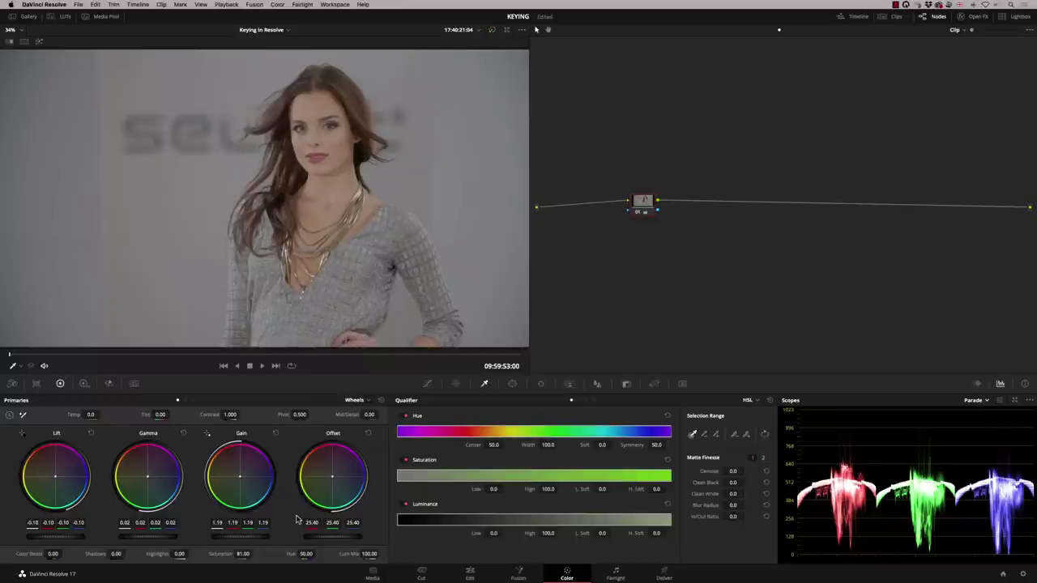
{"action": "left_click", "coordinate": [489, 369]}
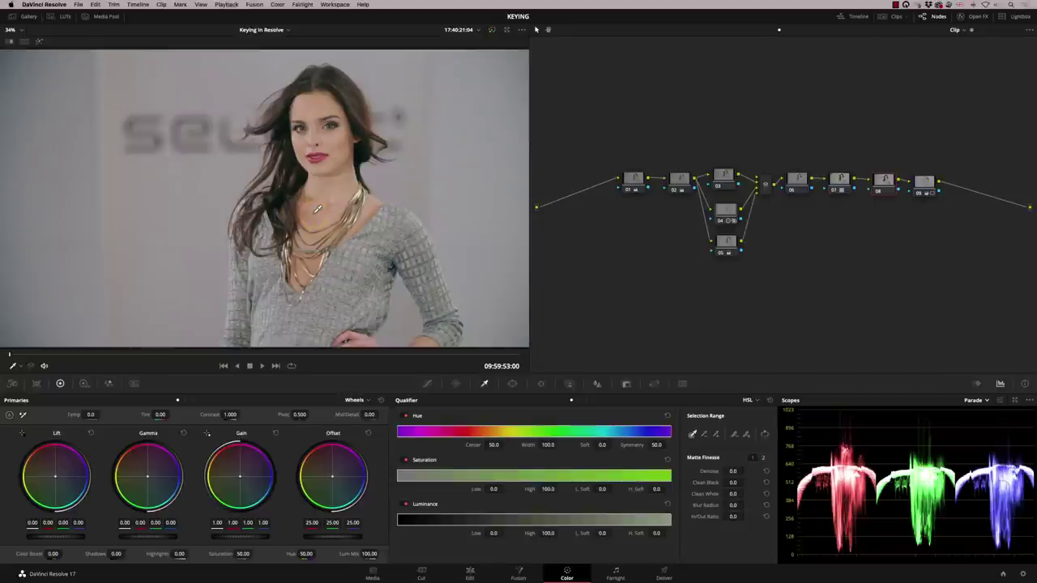
Select node 01, switch the scope to the vectorscope and check its display settings.
{"action": "left_click", "coordinate": [635, 167]}
{"action": "left_click", "coordinate": [996, 398]}
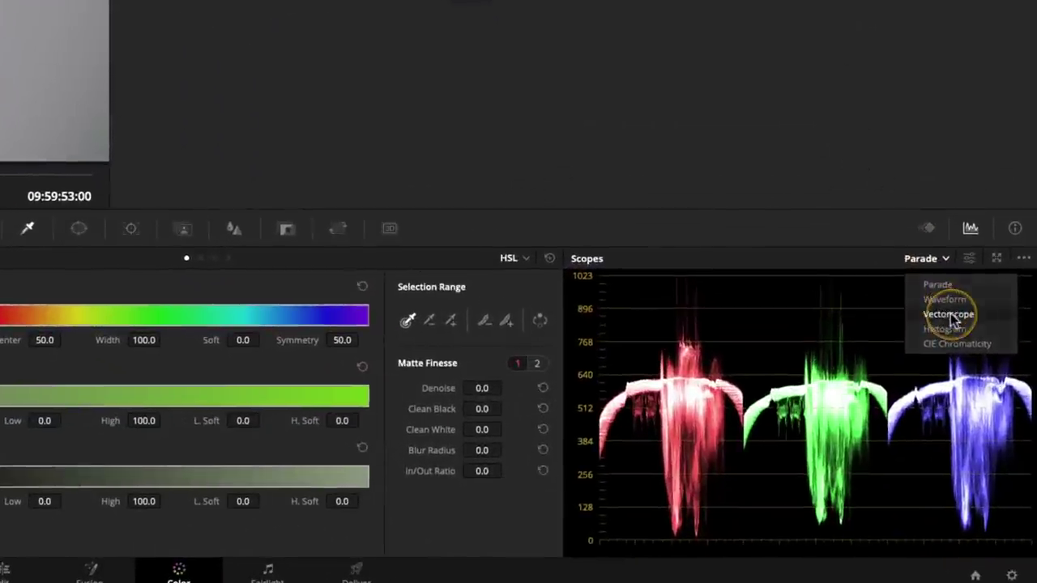
{"action": "left_click", "coordinate": [950, 318]}
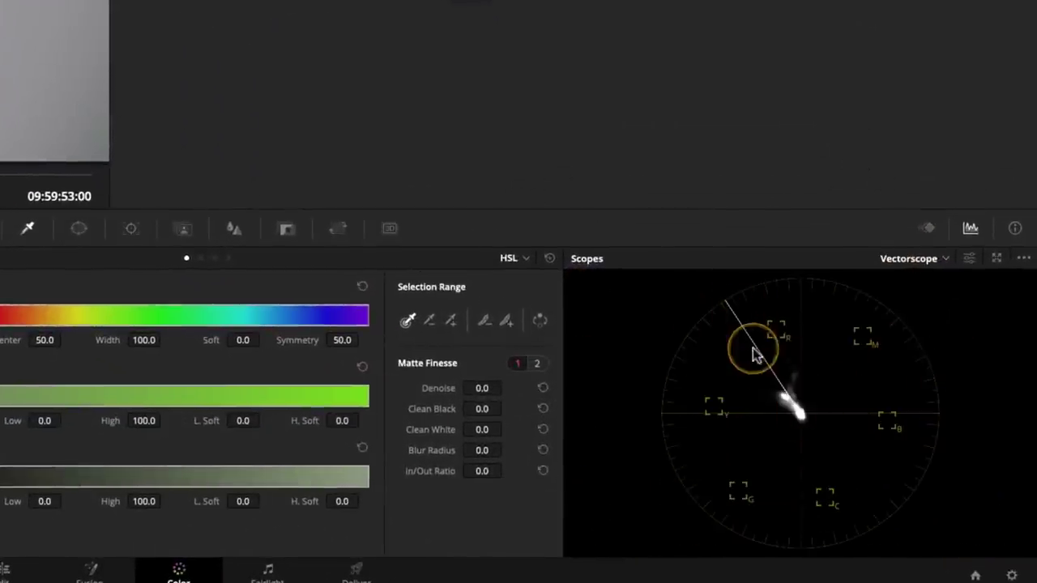
{"action": "left_click", "coordinate": [969, 258]}
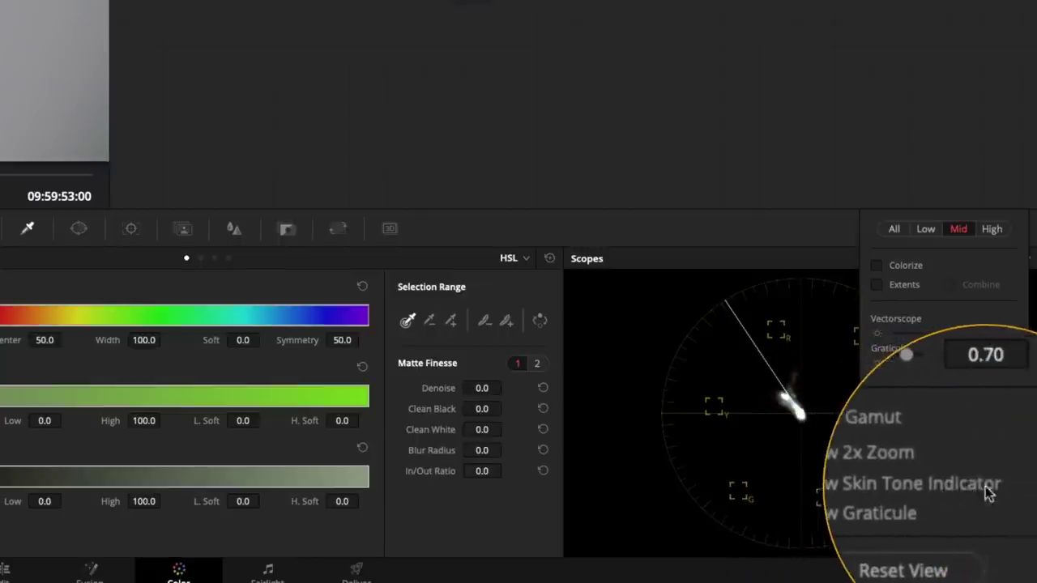
{"action": "left_click", "coordinate": [926, 162]}
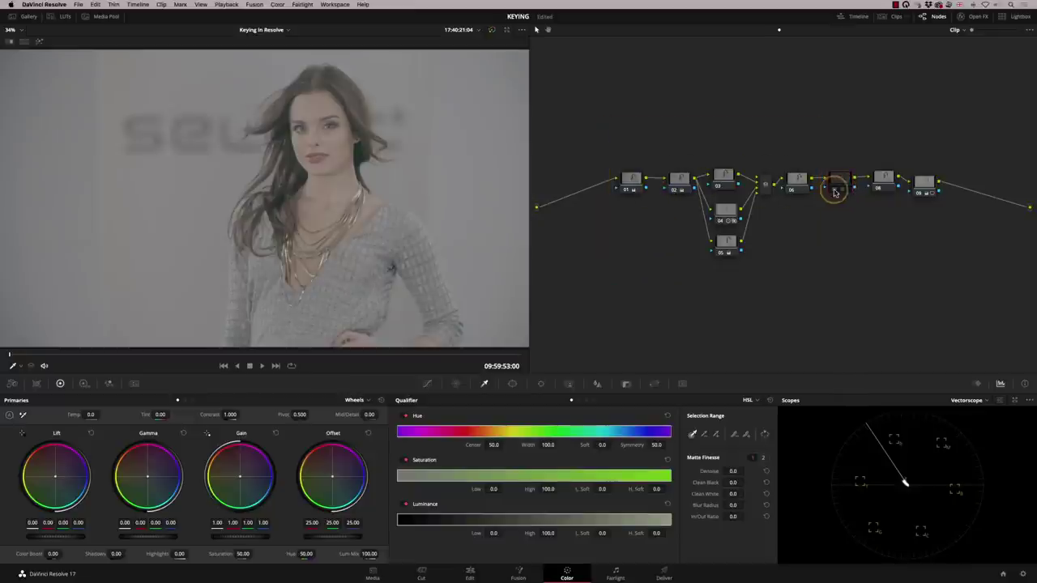
Toggle node 07's LUT on, off and back on, then make node 08 current.
{"action": "left_click", "coordinate": [834, 189]}
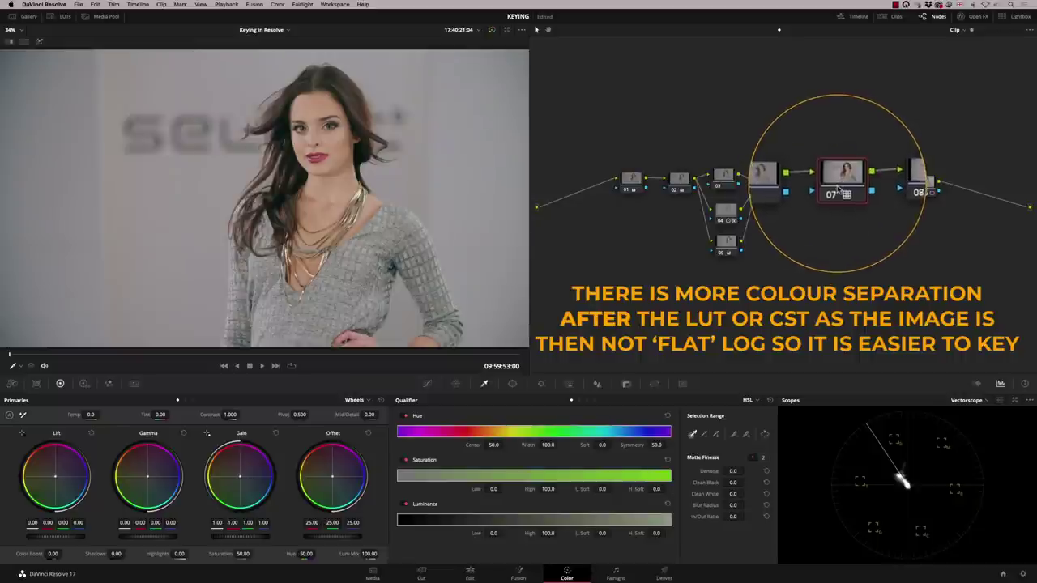
{"action": "left_click", "coordinate": [837, 192]}
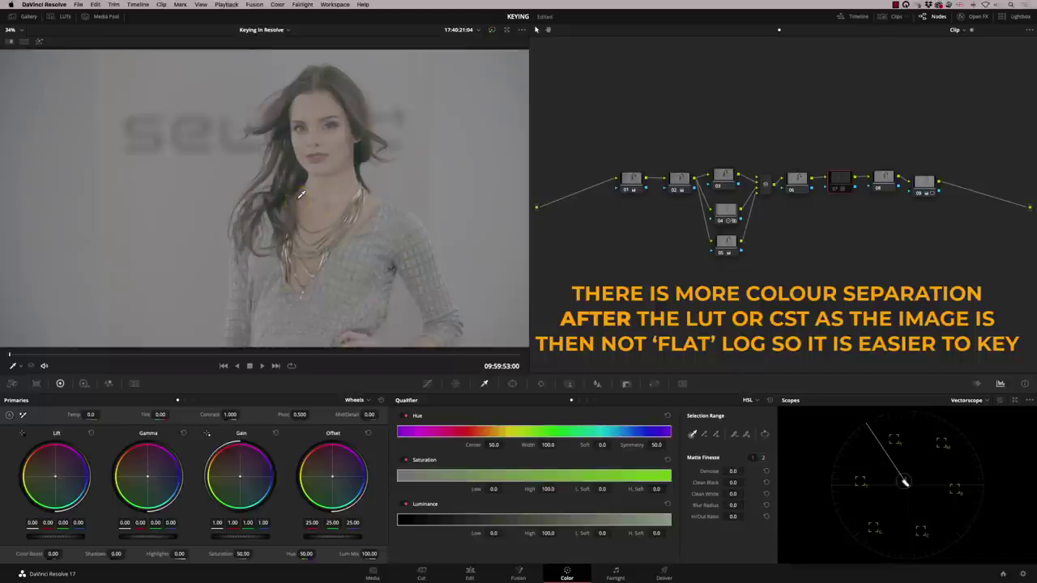
{"action": "left_click", "coordinate": [837, 191]}
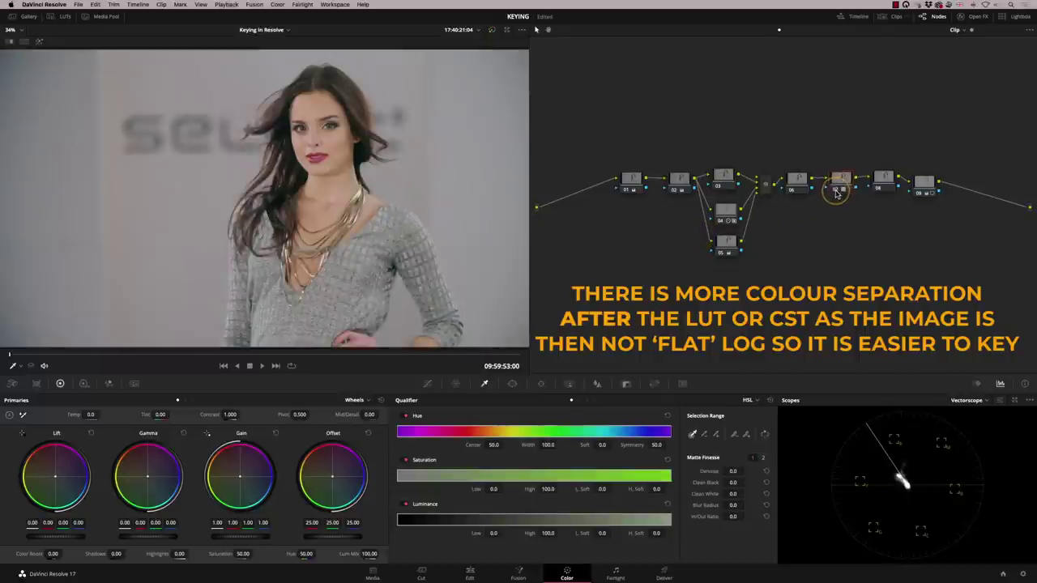
{"action": "left_click", "coordinate": [884, 180]}
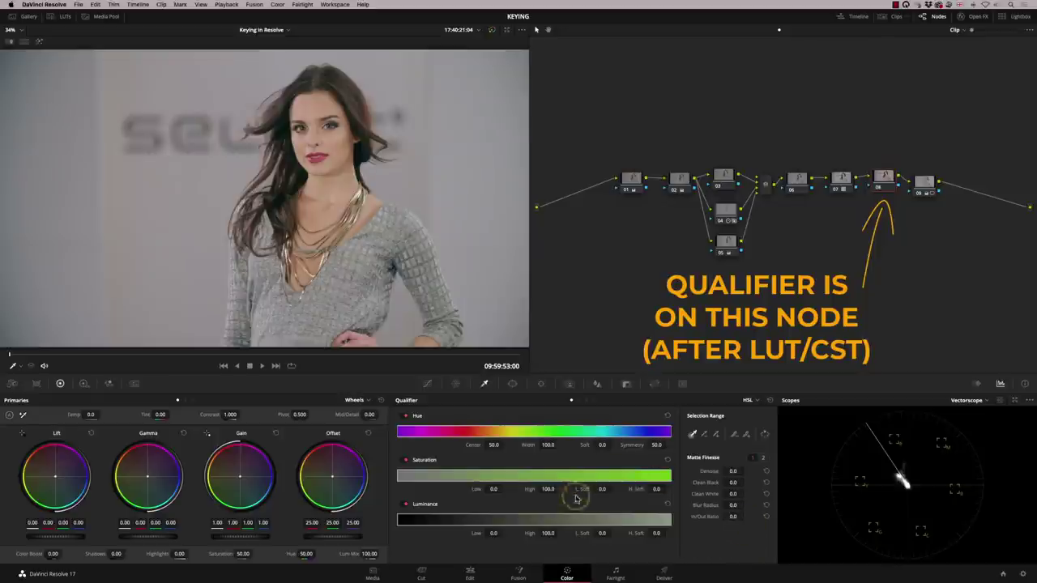
{"action": "left_click", "coordinate": [405, 417]}
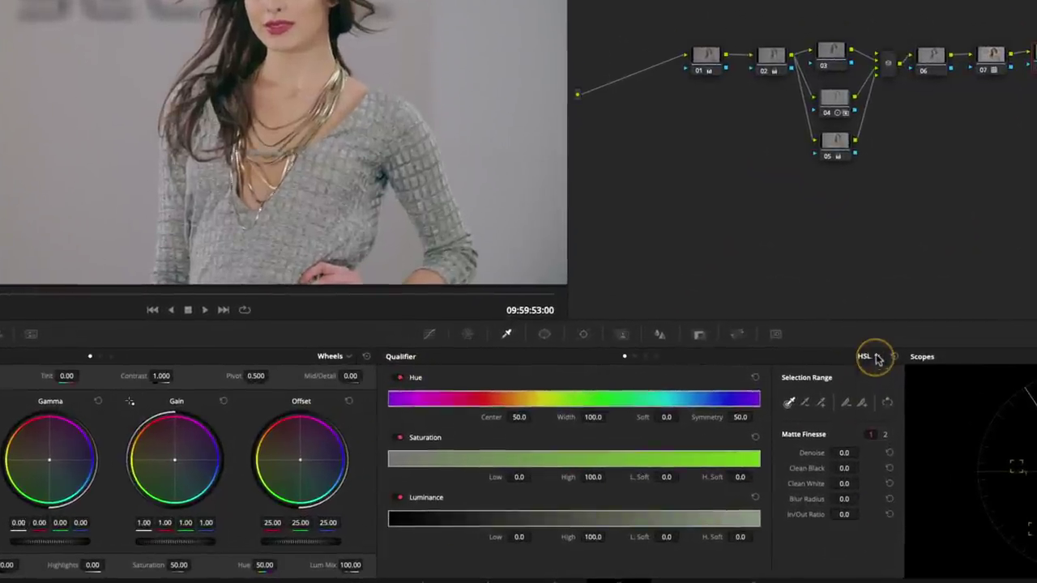
{"action": "left_click", "coordinate": [875, 358]}
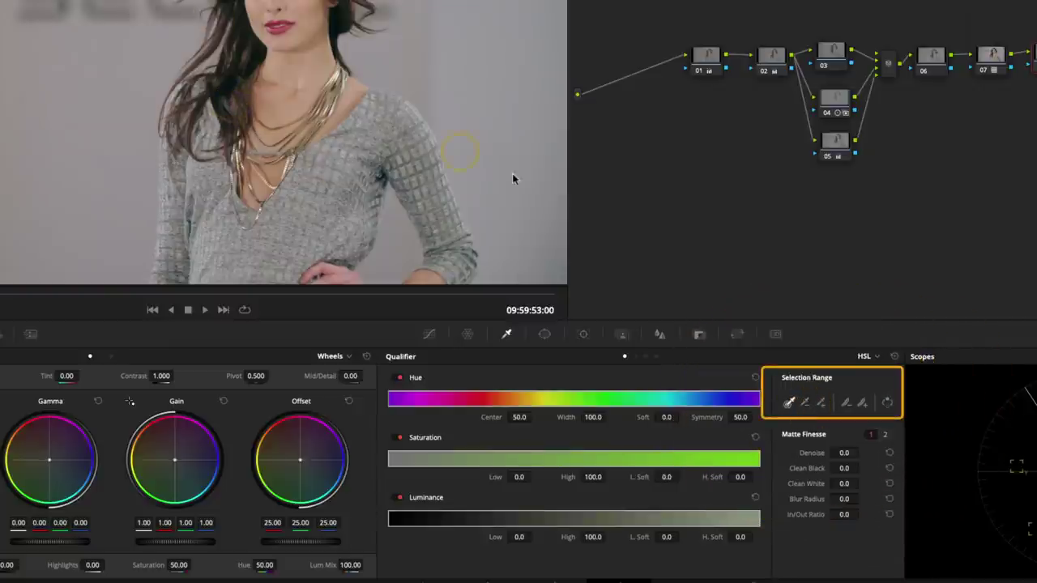
{"action": "left_click", "coordinate": [873, 437]}
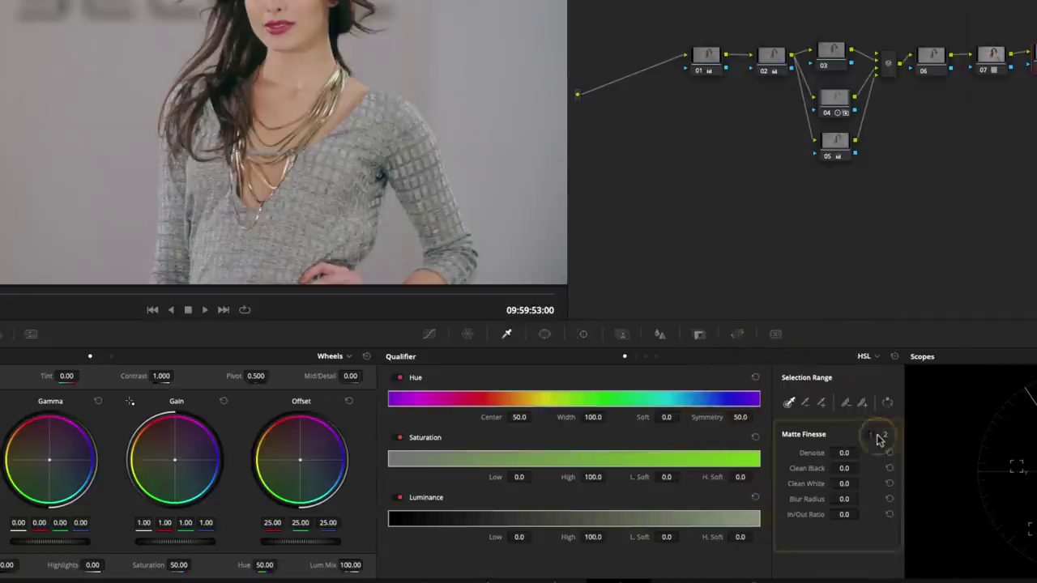
{"action": "left_click", "coordinate": [872, 436]}
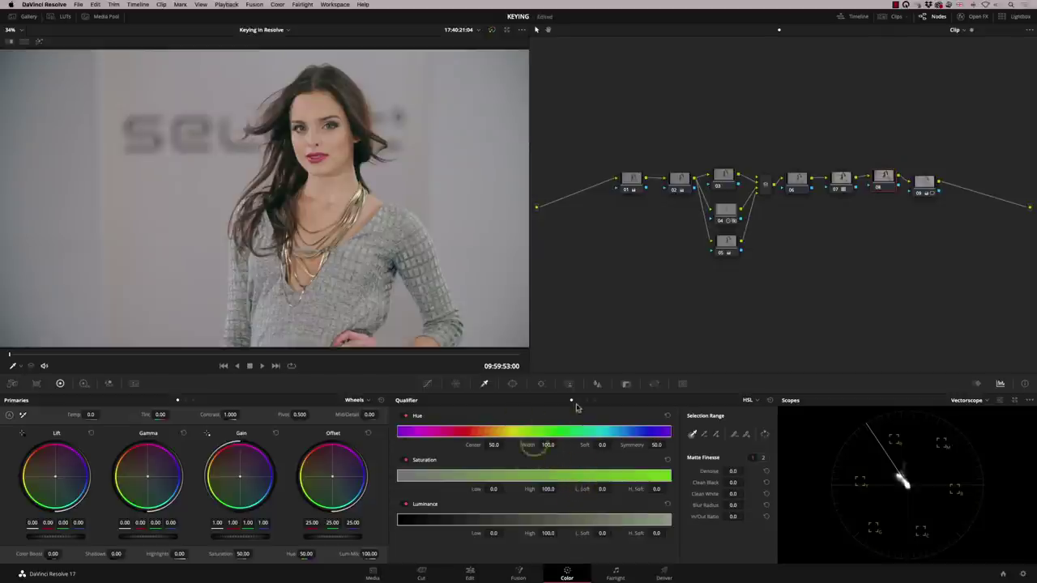
Sample the model's skin with the qualifier picker and turn on Highlight mode.
{"action": "left_click", "coordinate": [693, 435]}
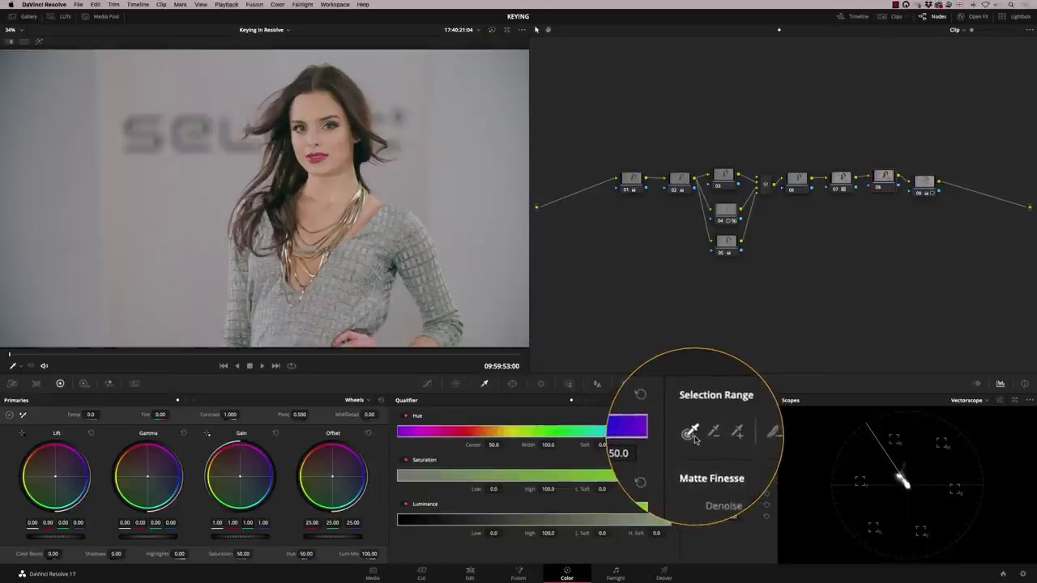
{"action": "mouse_move", "coordinate": [320, 103]}
{"action": "left_mouse_down"}
{"action": "mouse_move", "coordinate": [342, 118]}
{"action": "mouse_move", "coordinate": [343, 178]}
{"action": "left_mouse_up"}
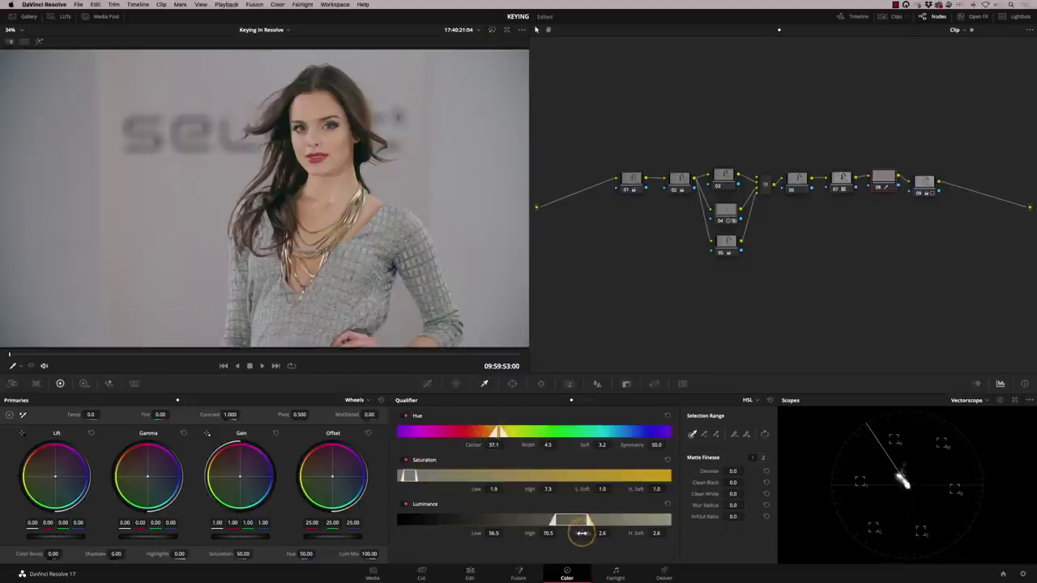
{"action": "left_click", "coordinate": [38, 43]}
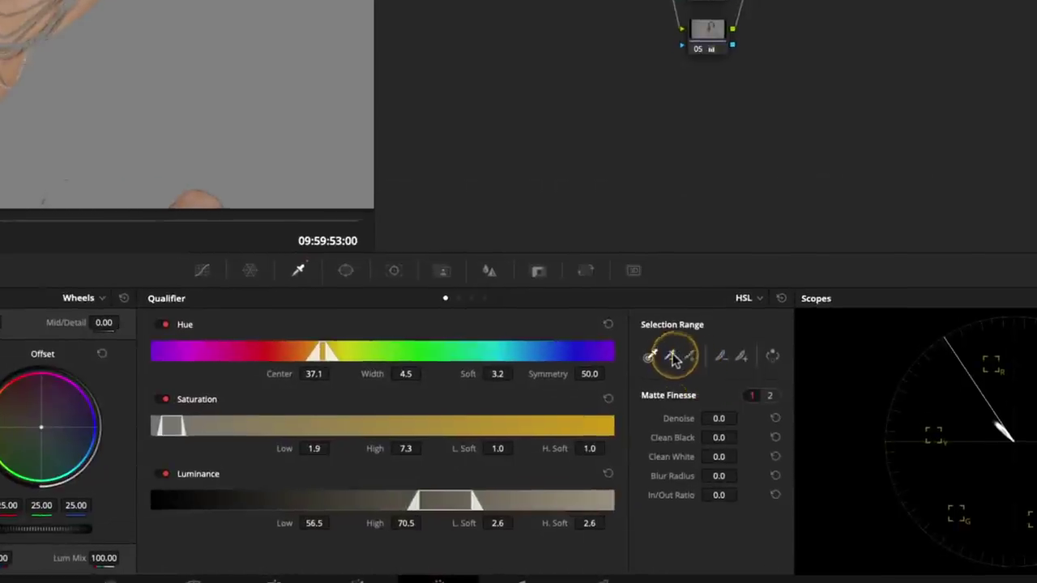
Add two more face samples to the key with the picker-plus tool.
{"action": "left_click", "coordinate": [744, 362]}
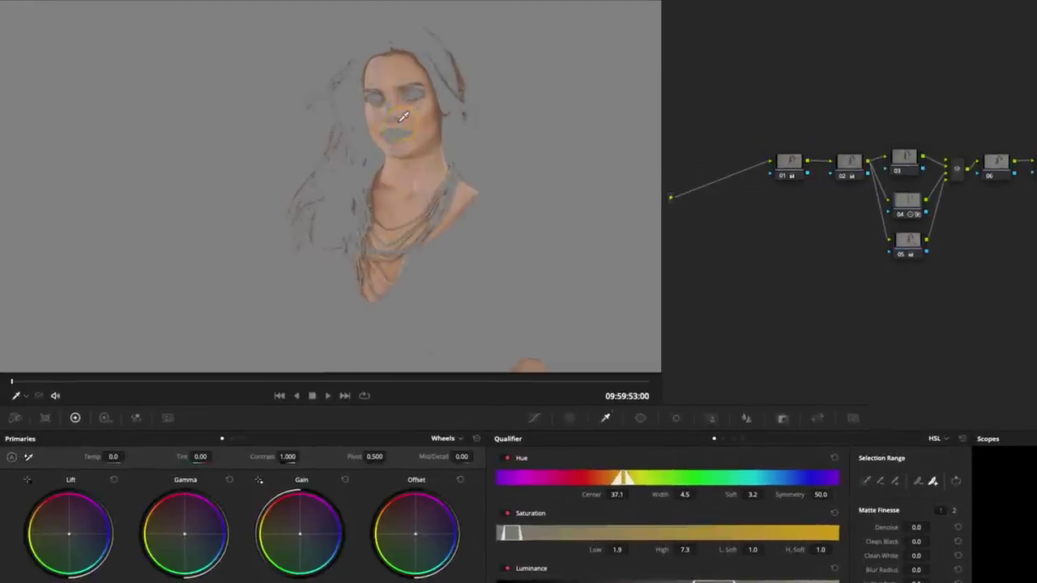
{"action": "left_click", "coordinate": [321, 143]}
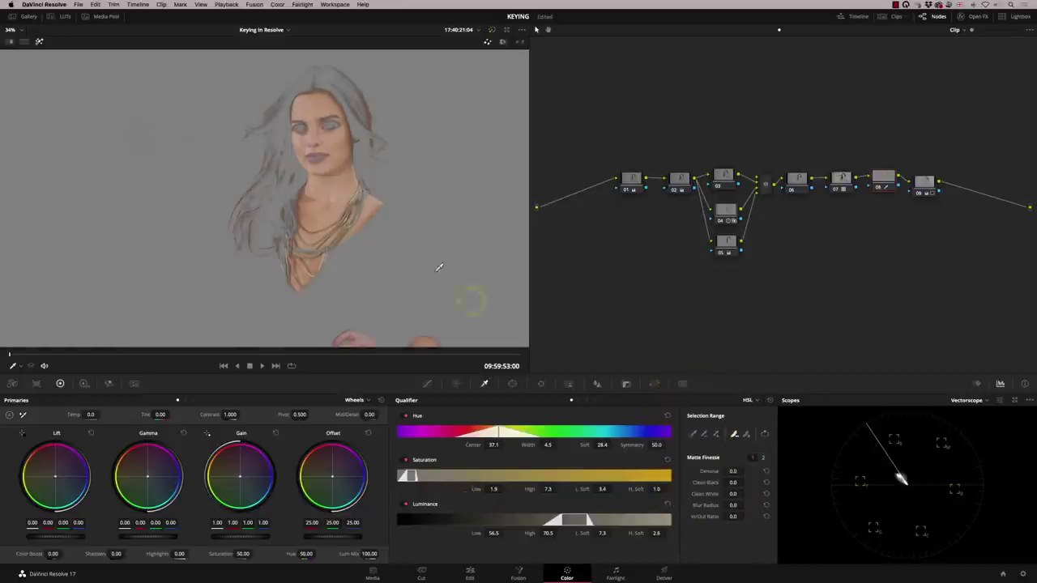
{"action": "left_click", "coordinate": [322, 154]}
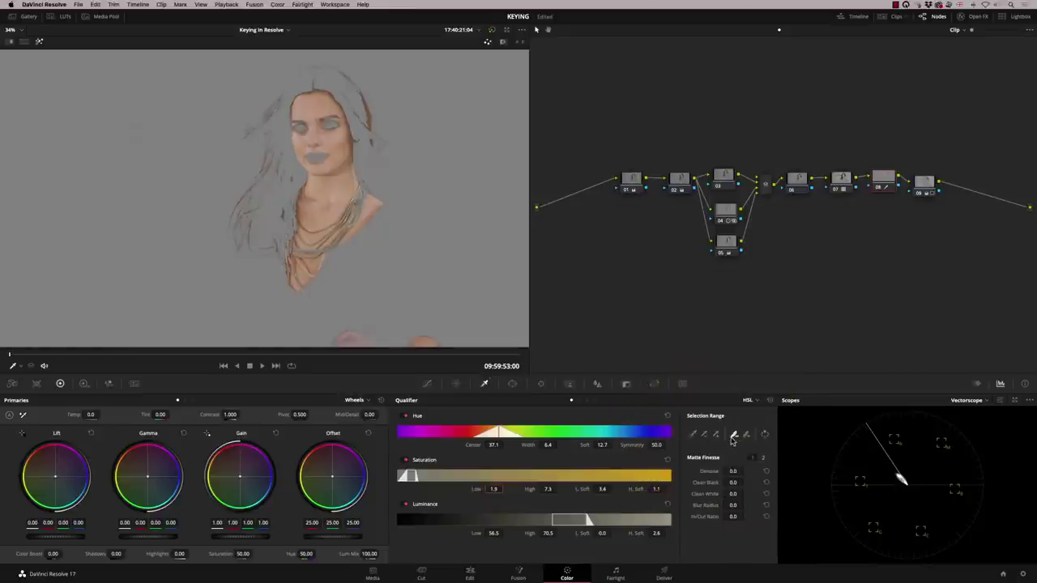
Reset the qualifier and re-sample the model's skin with the picker.
{"action": "left_click", "coordinate": [770, 402]}
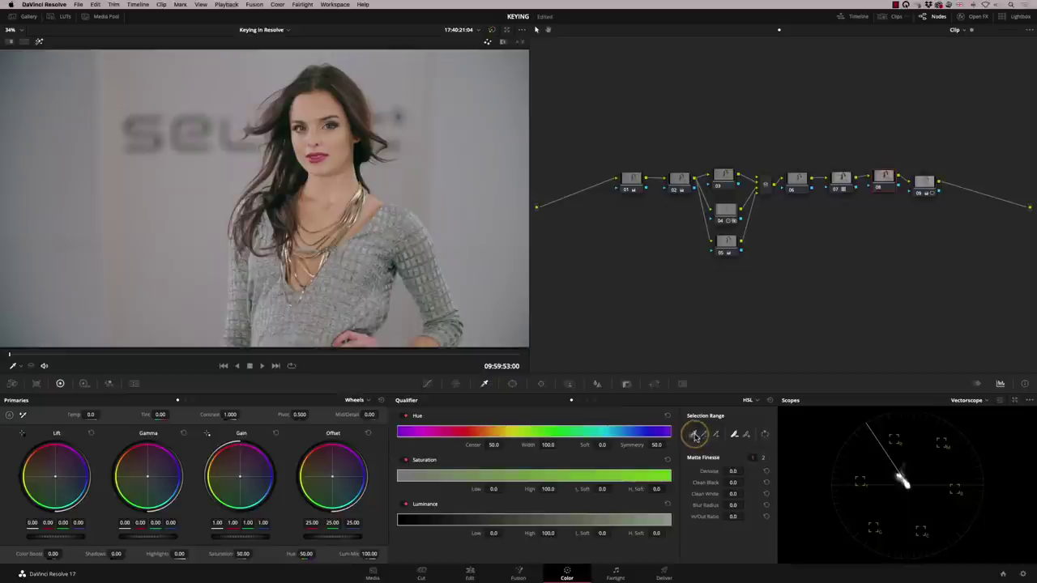
{"action": "left_click", "coordinate": [693, 433]}
{"action": "left_click_drag", "start_coordinate": [340, 138], "coordinate": [344, 174]}
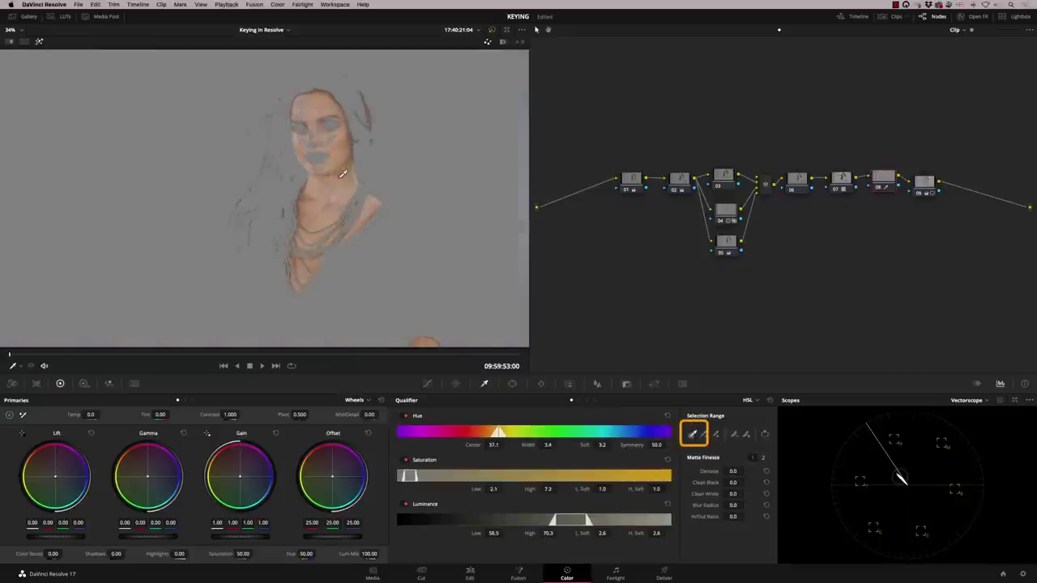
{"action": "left_click", "coordinate": [693, 434]}
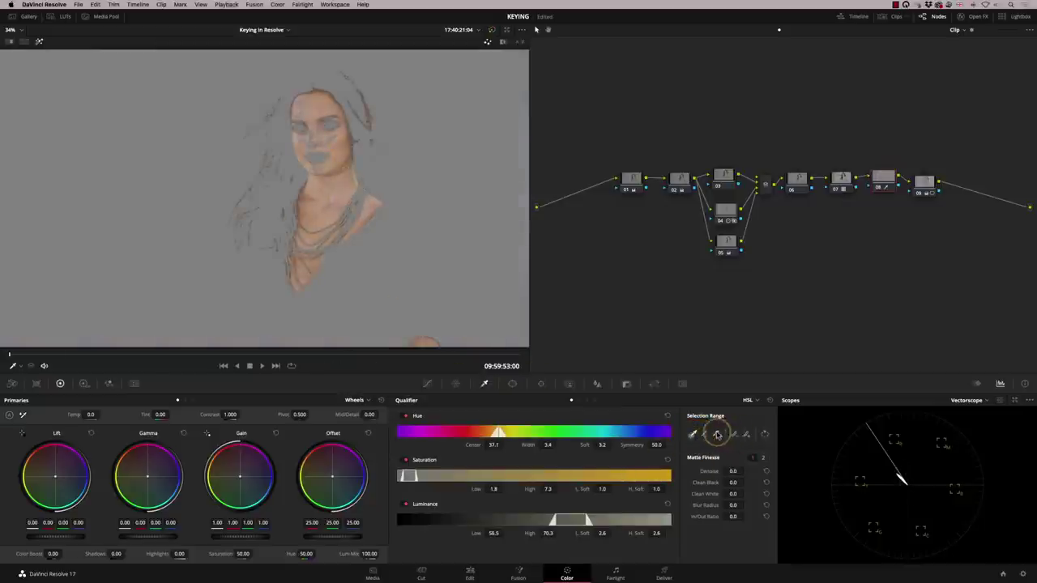
{"action": "left_click", "coordinate": [720, 436]}
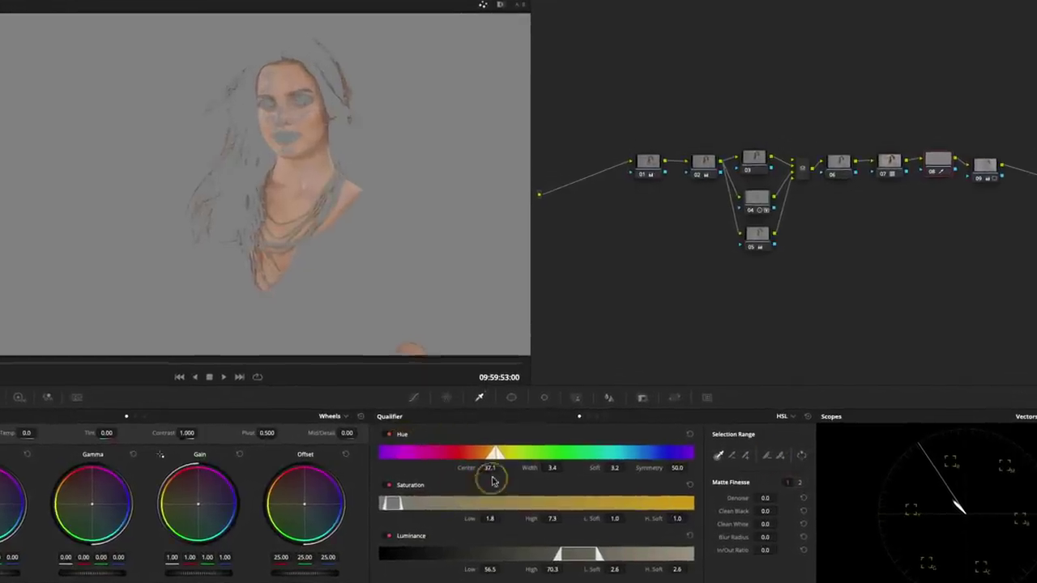
Refine the key to Hue Center 36.4, Width 9.5, Saturation 2.7–7.3, Luminance 60.9–74.7.
{"action": "left_click_drag", "start_coordinate": [553, 467], "coordinate": [558, 469]}
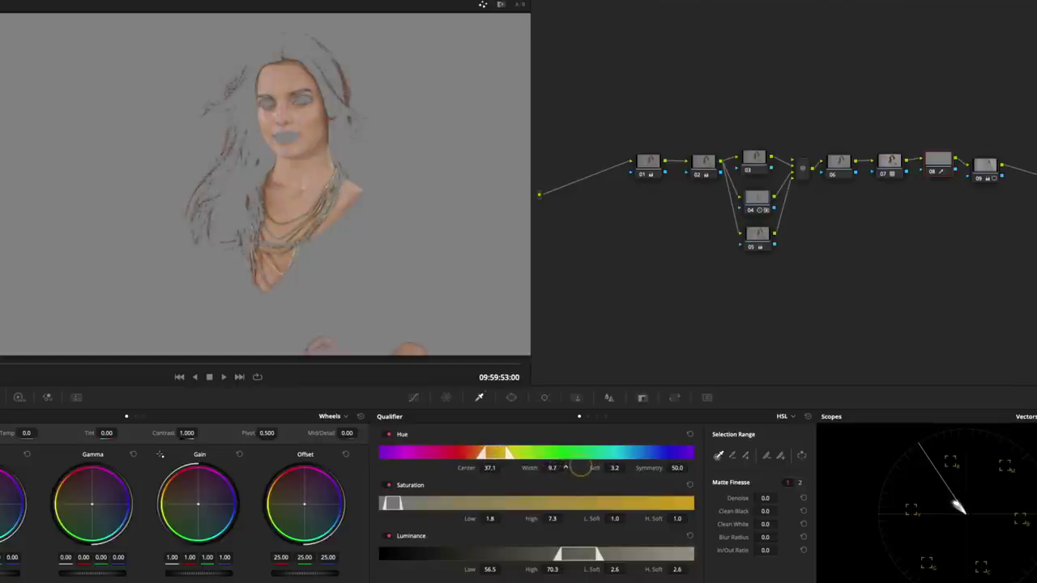
{"action": "left_click_drag", "start_coordinate": [580, 468], "coordinate": [575, 469]}
{"action": "left_click_drag", "start_coordinate": [490, 469], "coordinate": [484, 469]}
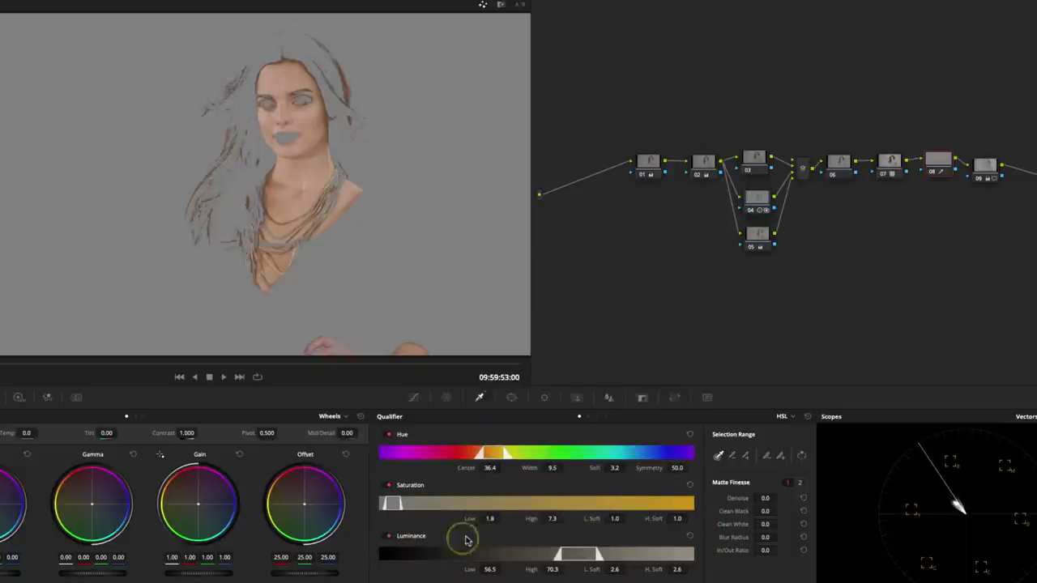
{"action": "left_click_drag", "start_coordinate": [490, 518], "coordinate": [502, 519]}
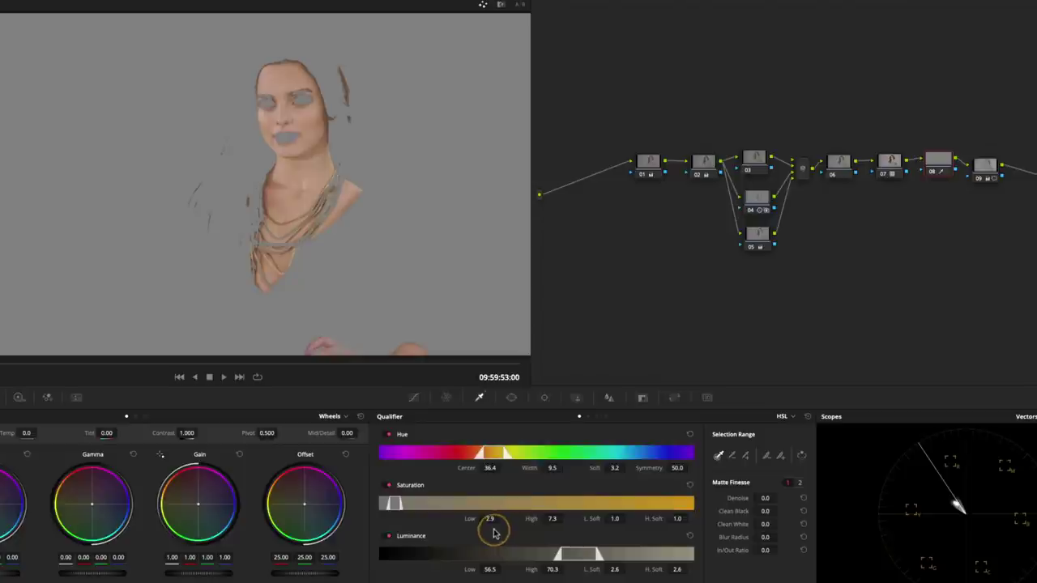
{"action": "left_click_drag", "start_coordinate": [489, 519], "coordinate": [486, 521]}
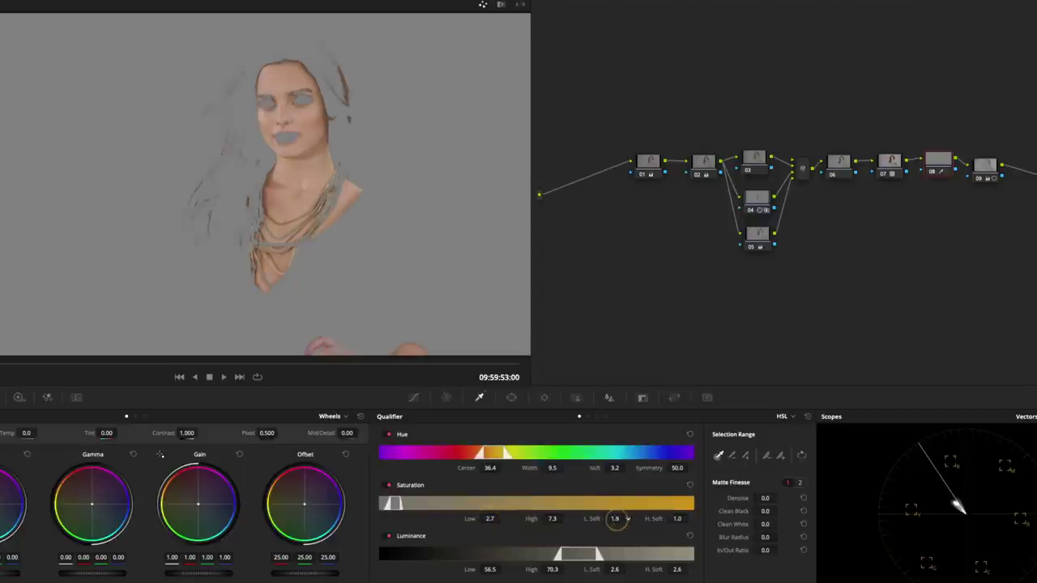
{"action": "left_click_drag", "start_coordinate": [615, 518], "coordinate": [602, 535]}
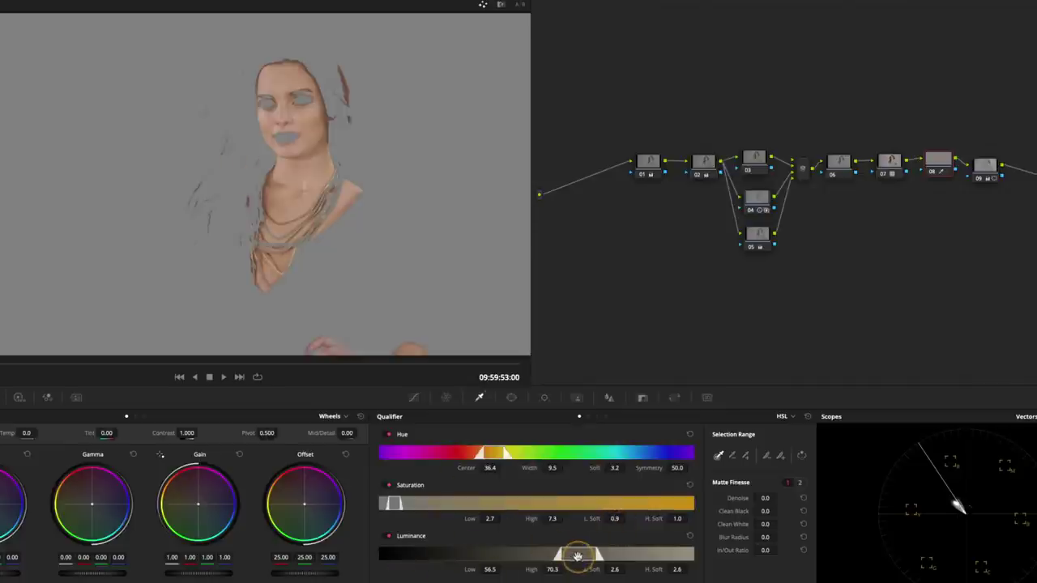
{"action": "mouse_move", "coordinate": [577, 557]}
{"action": "left_mouse_down"}
{"action": "mouse_move", "coordinate": [562, 561]}
{"action": "mouse_move", "coordinate": [598, 561]}
{"action": "mouse_move", "coordinate": [590, 565]}
{"action": "left_mouse_up"}
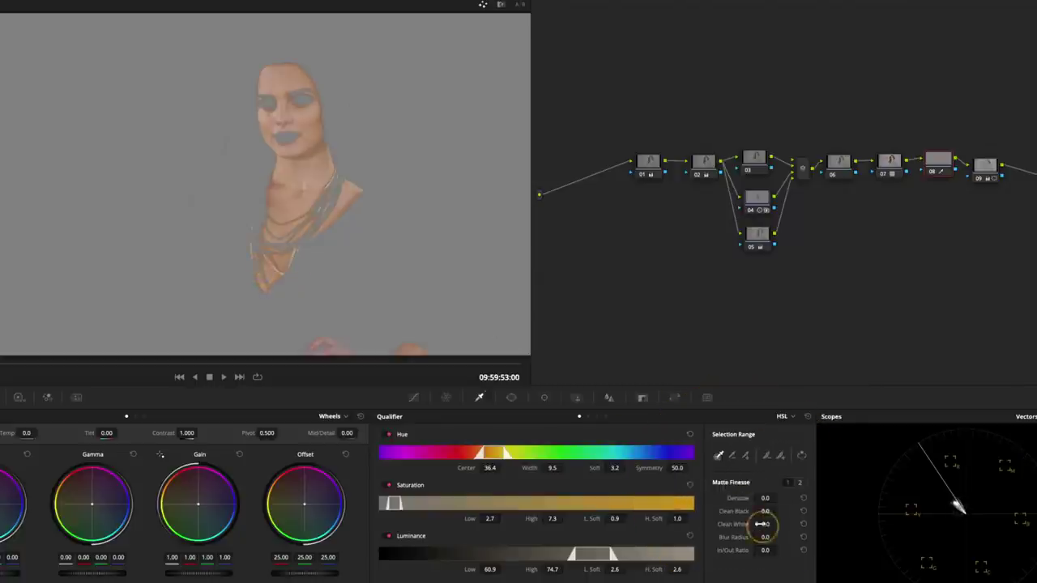
Set Matte Finesse Denoise 1.2, Clean Black 9.2, Clean White 2.0 and Blur Radius 0.9.
{"action": "left_click_drag", "start_coordinate": [763, 499], "coordinate": [765, 498]}
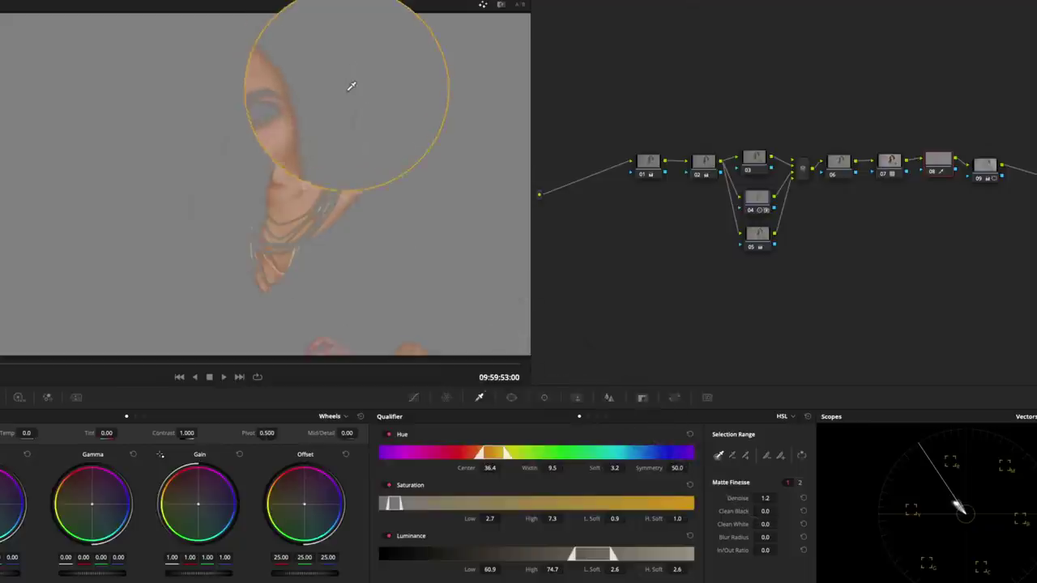
{"action": "left_click_drag", "start_coordinate": [765, 512], "coordinate": [780, 511]}
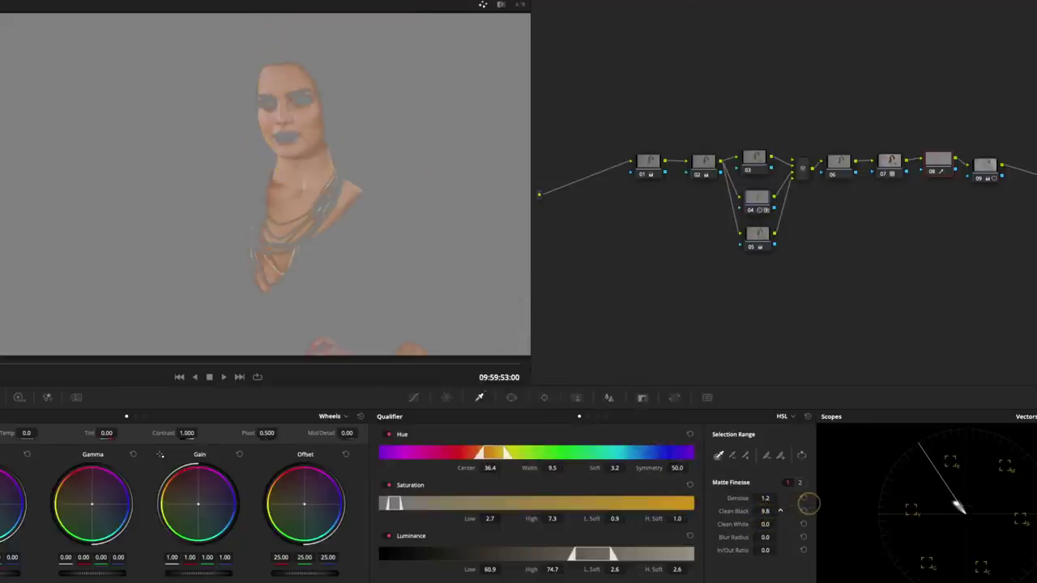
{"action": "left_click_drag", "start_coordinate": [780, 512], "coordinate": [784, 511]}
{"action": "mouse_move", "coordinate": [770, 524]}
{"action": "left_mouse_down"}
{"action": "mouse_move", "coordinate": [771, 546]}
{"action": "mouse_move", "coordinate": [765, 537]}
{"action": "left_mouse_up"}
On Matte Finesse page 2, try Radius and Grow mode, then return to Shrink.
{"action": "left_click", "coordinate": [799, 486]}
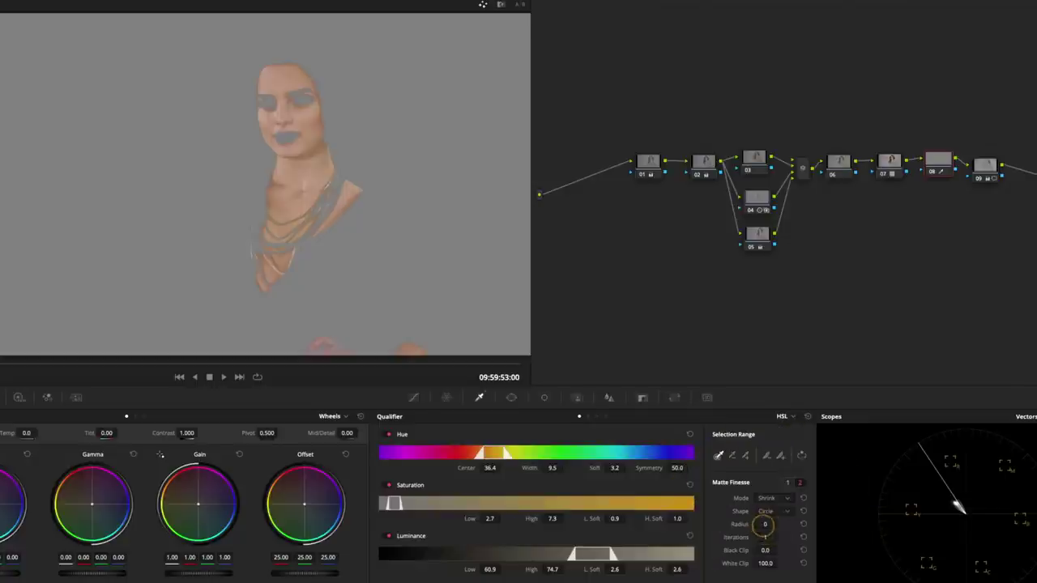
{"action": "left_click_drag", "start_coordinate": [766, 525], "coordinate": [780, 522]}
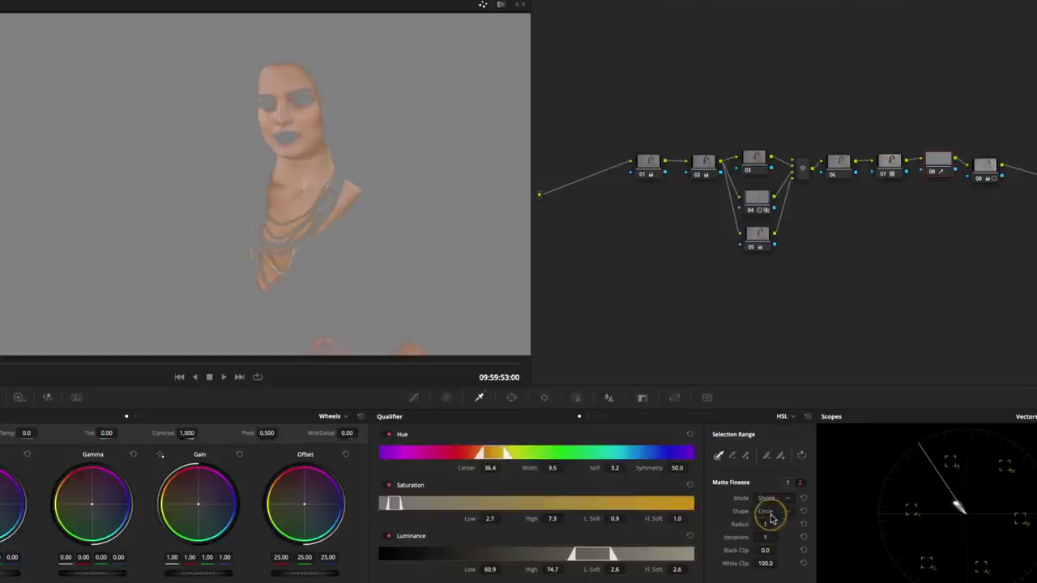
{"action": "left_click", "coordinate": [774, 498]}
{"action": "left_click", "coordinate": [769, 512]}
{"action": "mouse_move", "coordinate": [767, 524]}
{"action": "left_mouse_down"}
{"action": "mouse_move", "coordinate": [780, 525]}
{"action": "mouse_move", "coordinate": [758, 526]}
{"action": "left_mouse_up"}
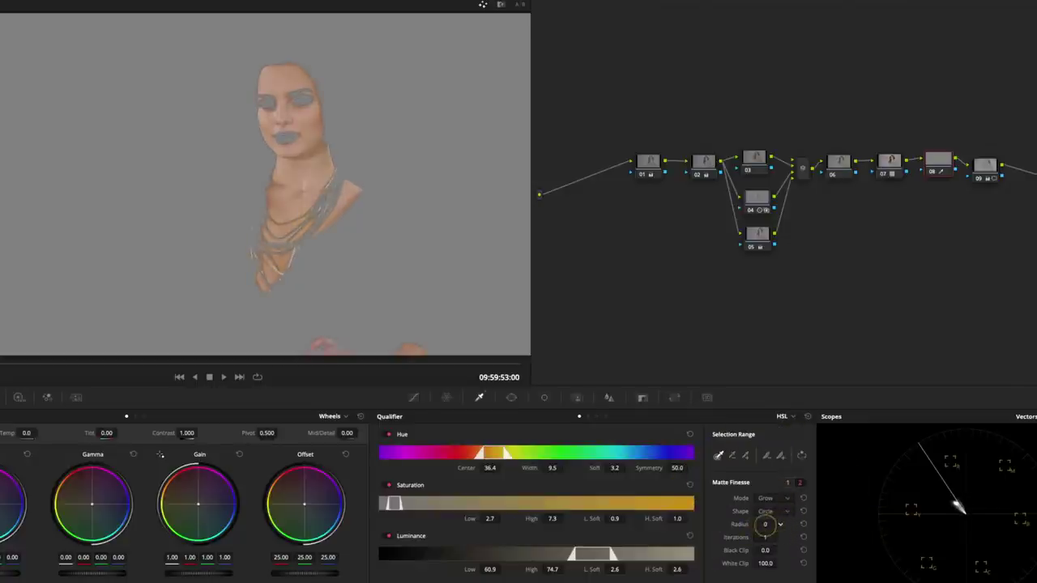
{"action": "left_click", "coordinate": [804, 500]}
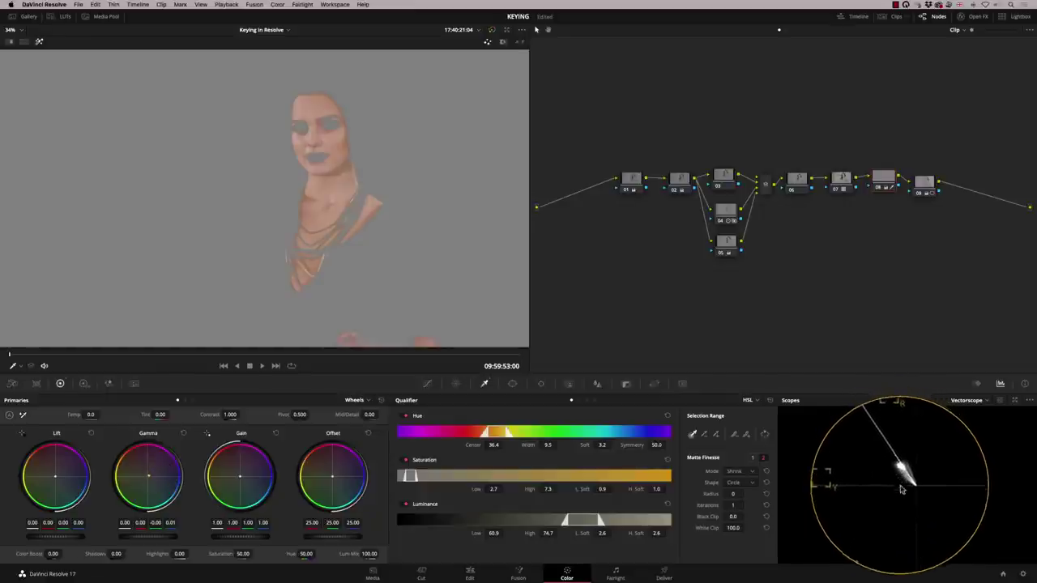
Turn off Highlight mode and lower node 08's Primaries Saturation to 51.40.
{"action": "left_click", "coordinate": [39, 42]}
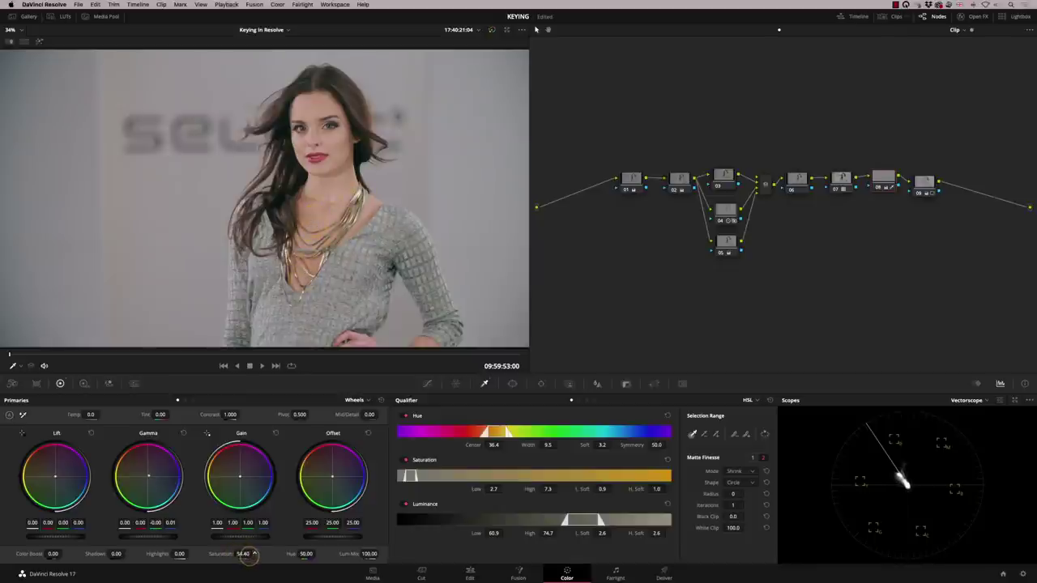
{"action": "left_click_drag", "start_coordinate": [249, 554], "coordinate": [273, 556]}
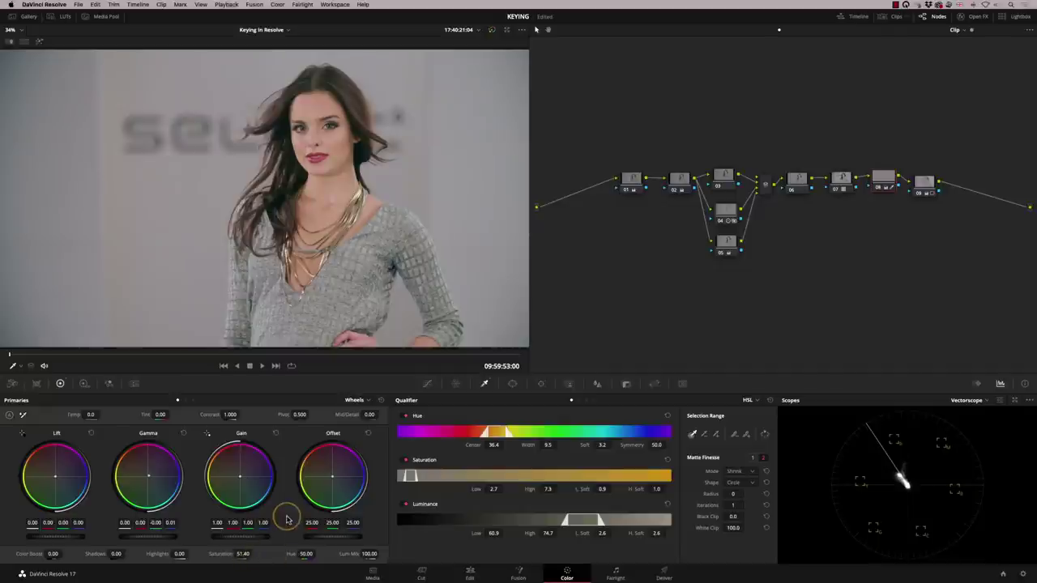